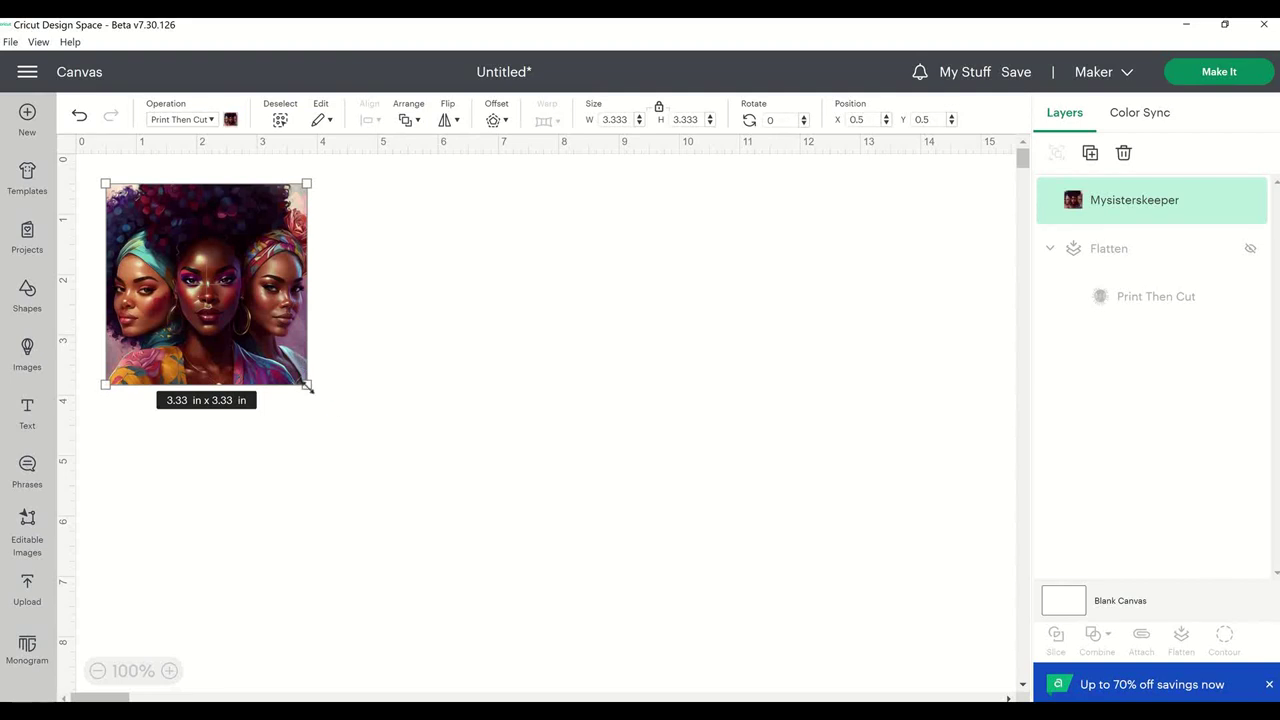
- Enlarge the portrait image to about 5.94 in square and move it to about X 2.5, Y 1.15
drag(340, 441, 466, 543)
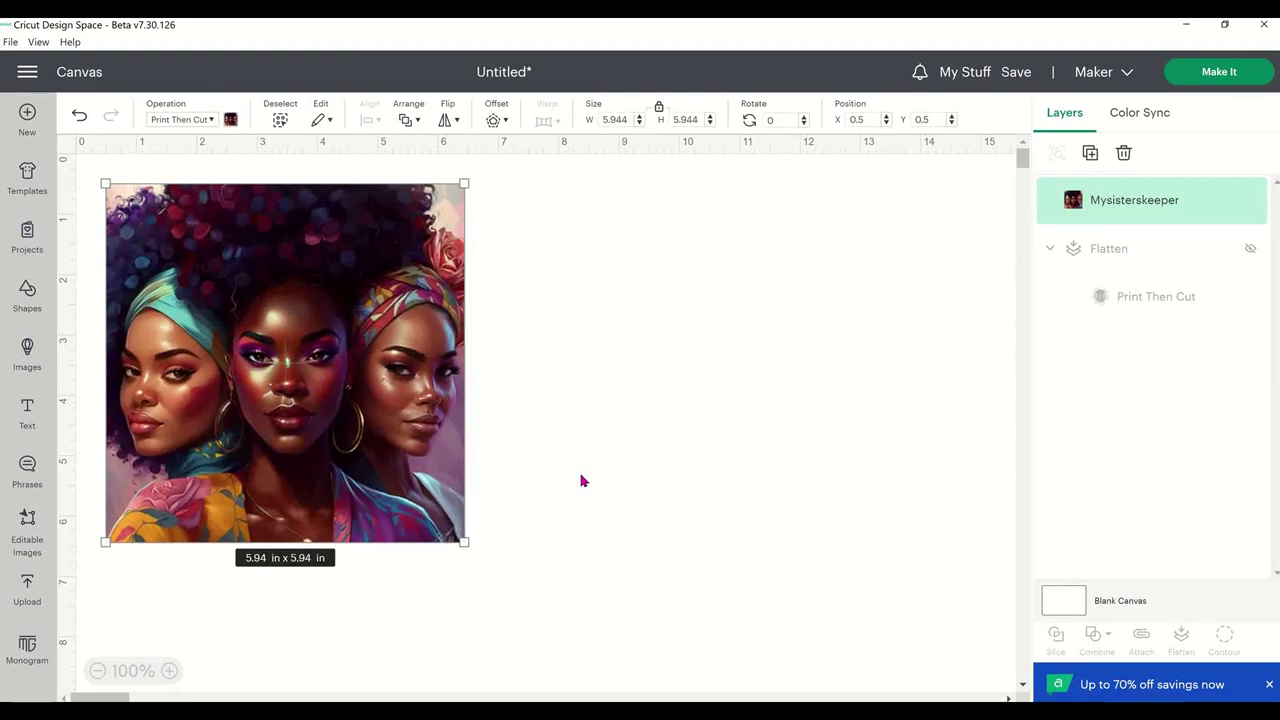
click(580, 480)
drag(358, 247, 478, 286)
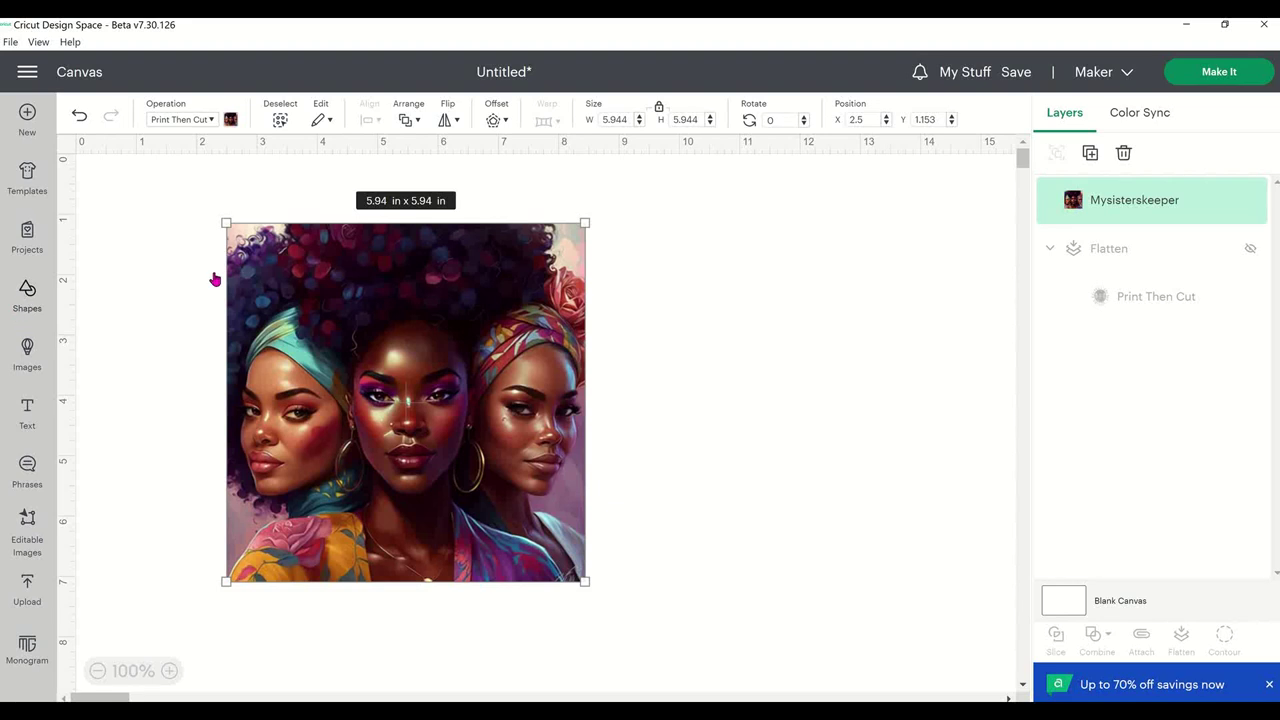
- Insert a circle over the upper-left corner of the image and enlarge it to about 5.85 in across
click(27, 290)
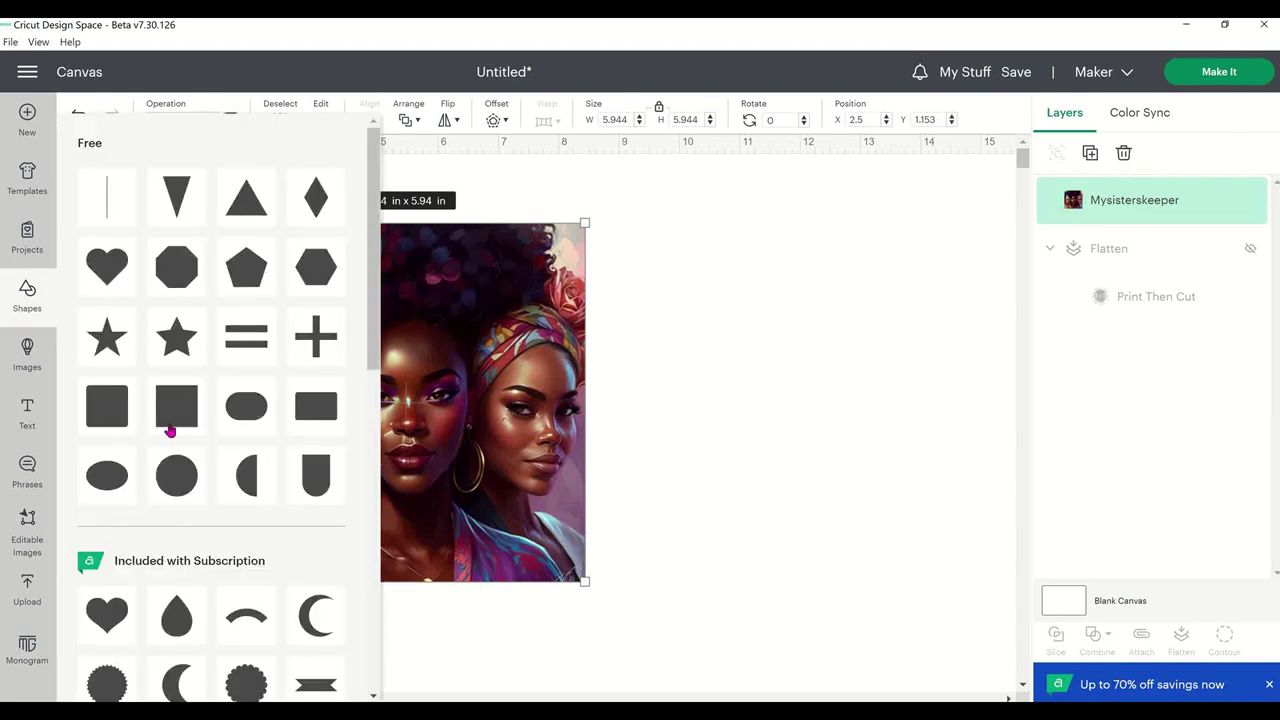
click(395, 375)
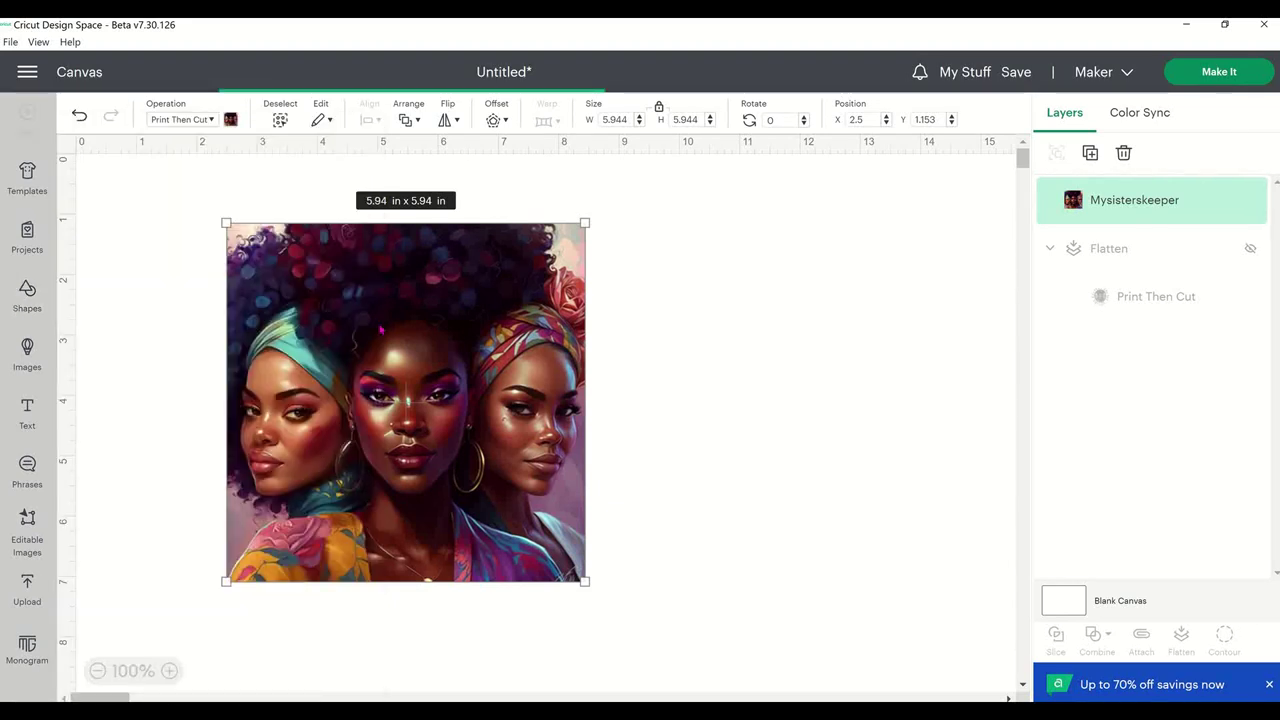
drag(207, 260, 296, 264)
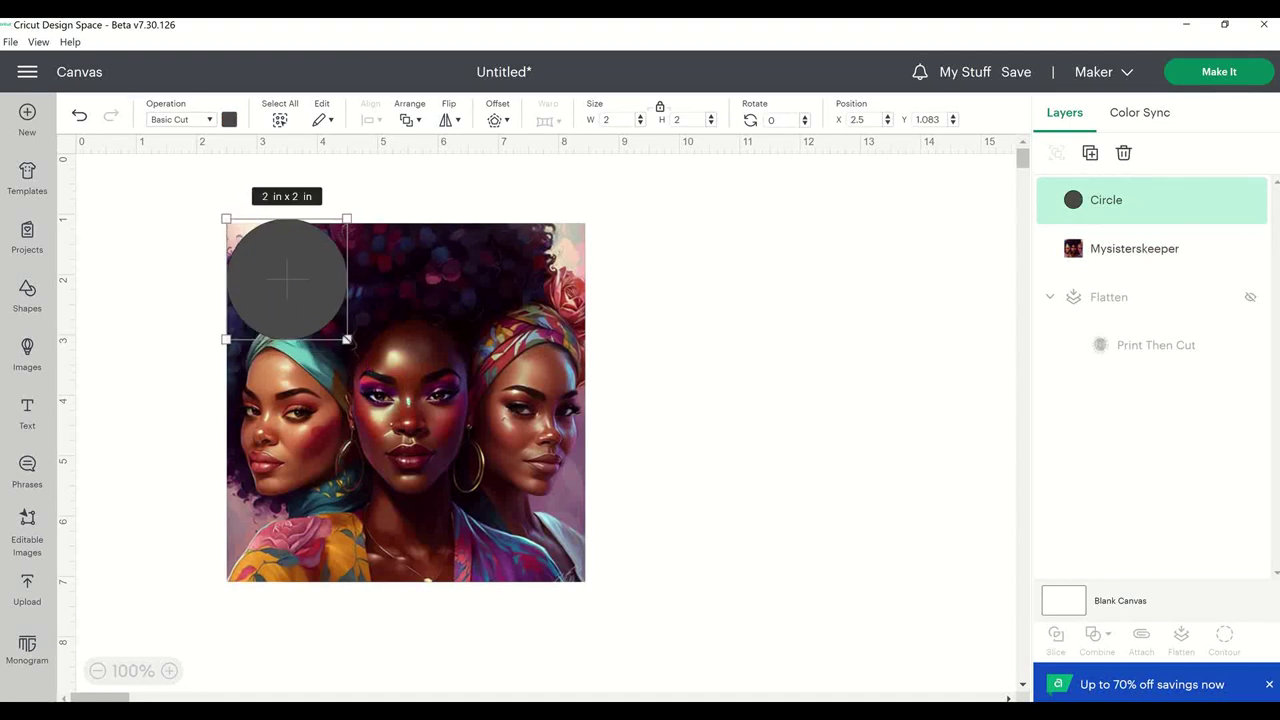
drag(347, 340, 581, 574)
drag(428, 457, 425, 456)
drag(584, 574, 581, 571)
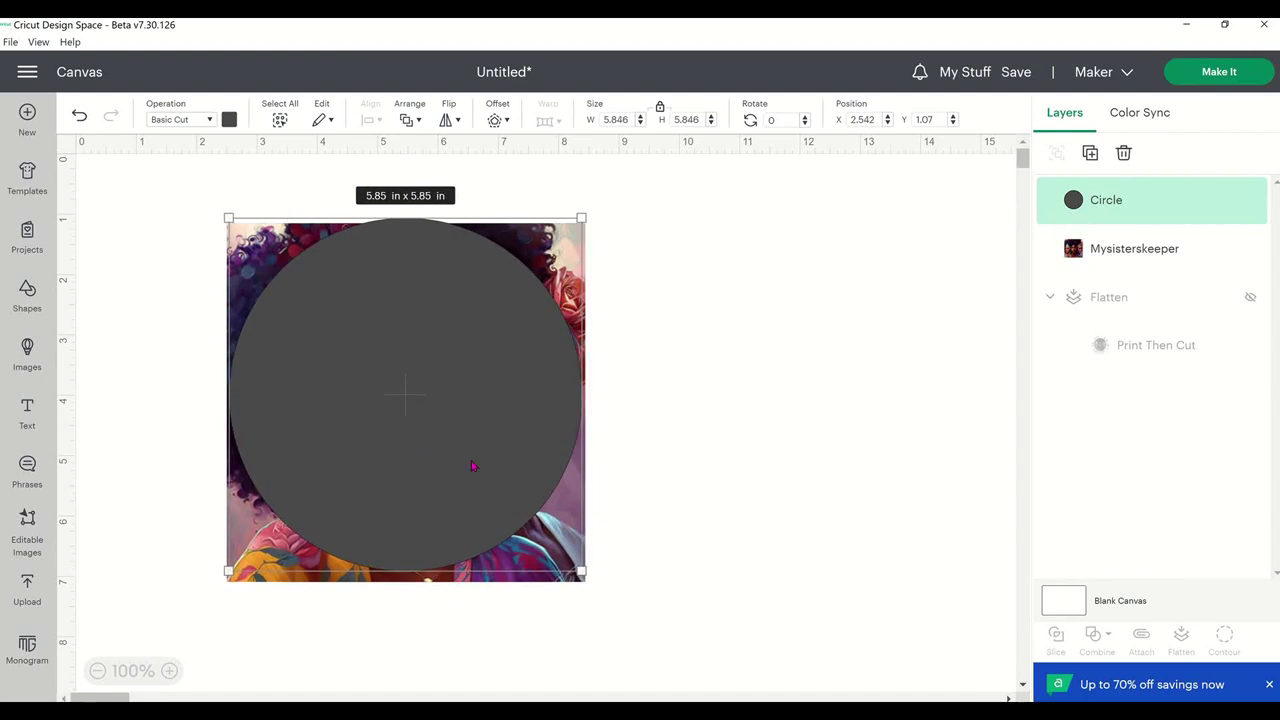
- Fine-tune the circle to about 5.79 in and reposition it over the image at about X 2.54, Y 1.22
drag(577, 215, 572, 253)
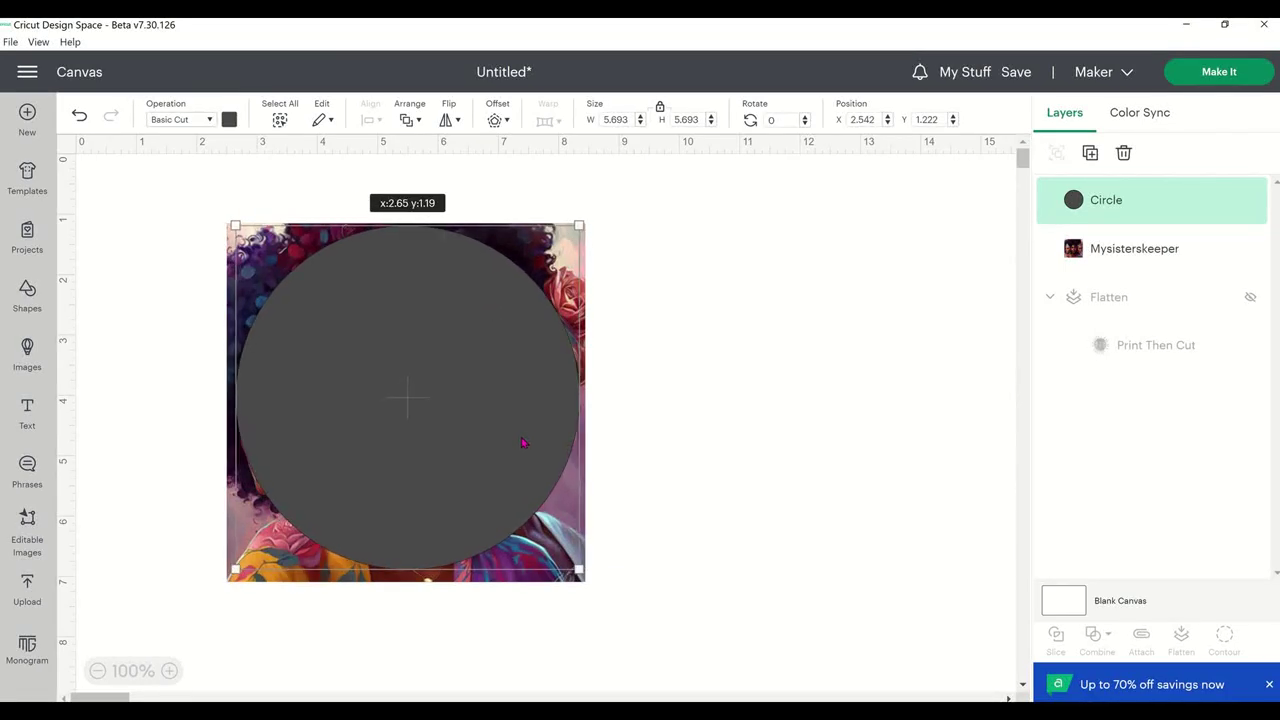
drag(523, 443, 529, 443)
drag(517, 557, 519, 556)
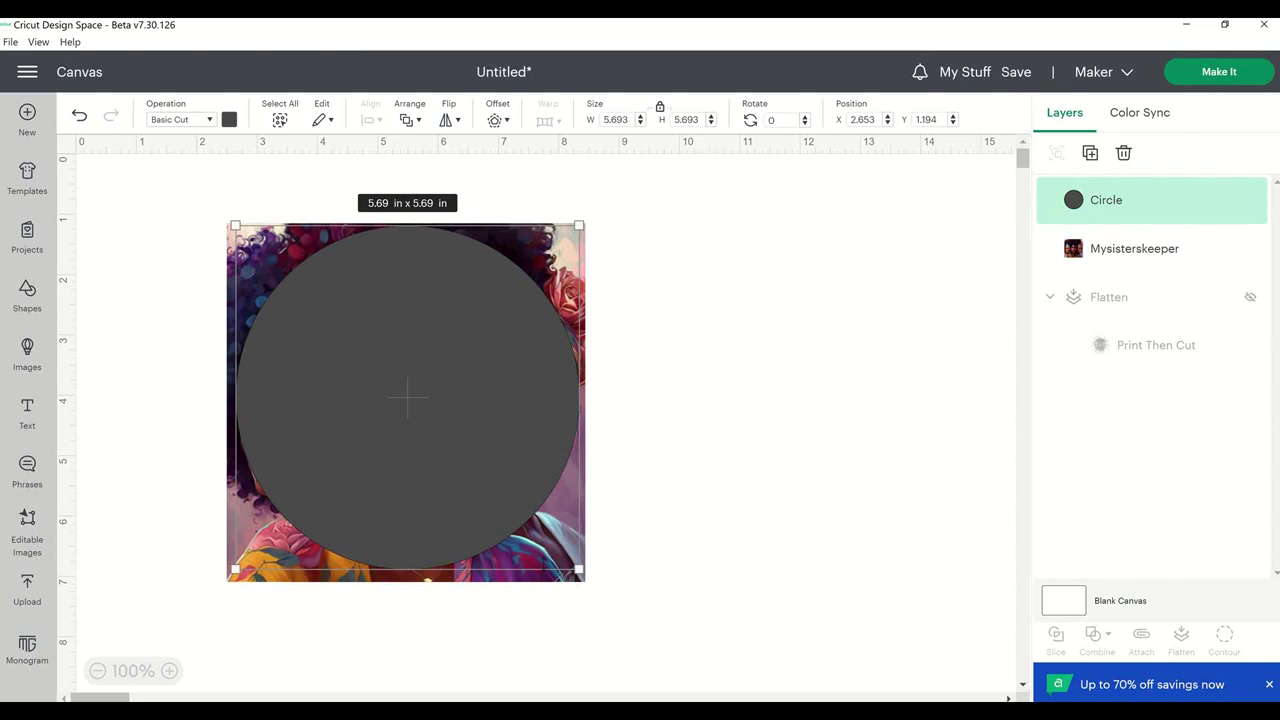
drag(234, 570, 229, 576)
drag(491, 452, 492, 465)
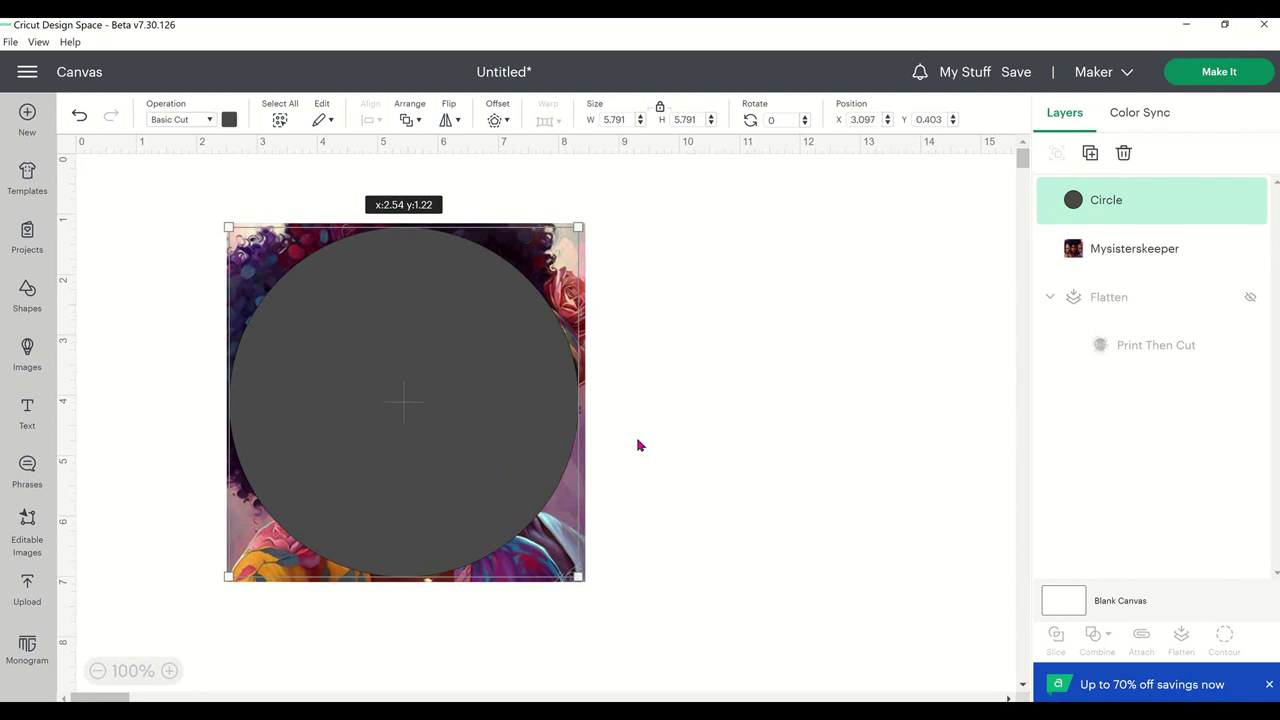
- Resize the circle to about 5.89 in and align it within the edges of the square image
click(640, 117)
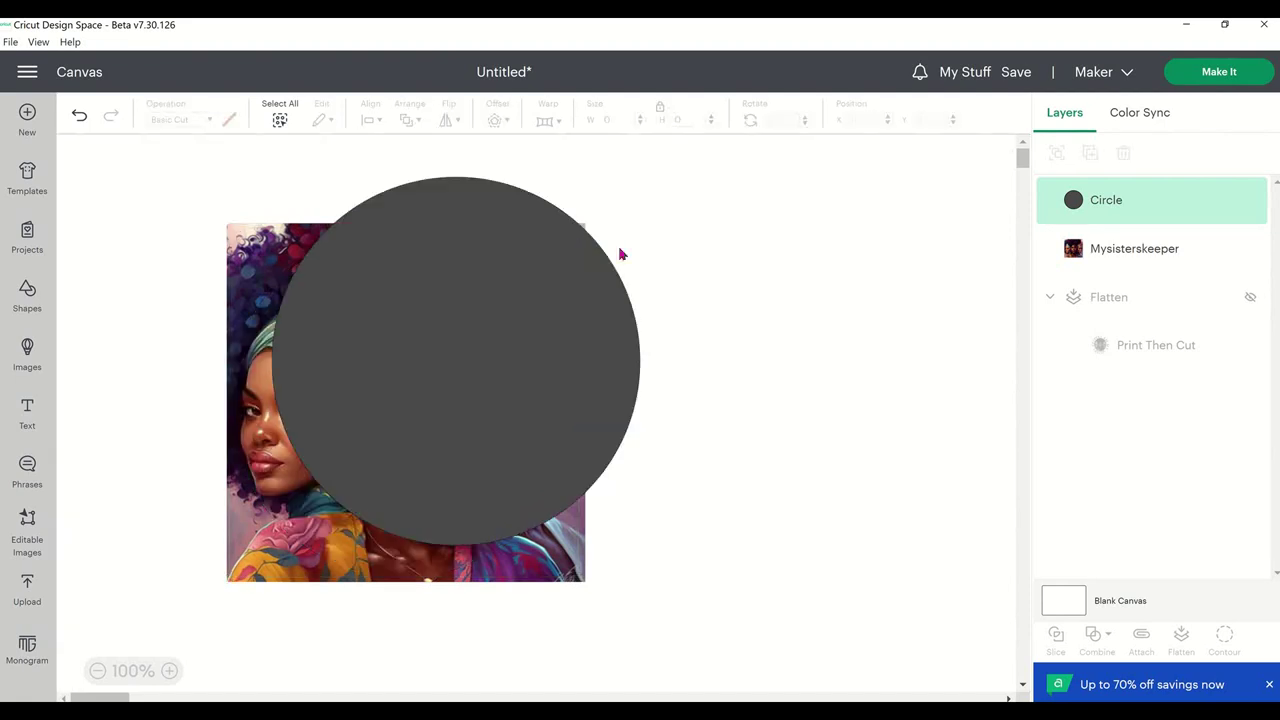
drag(514, 337, 463, 372)
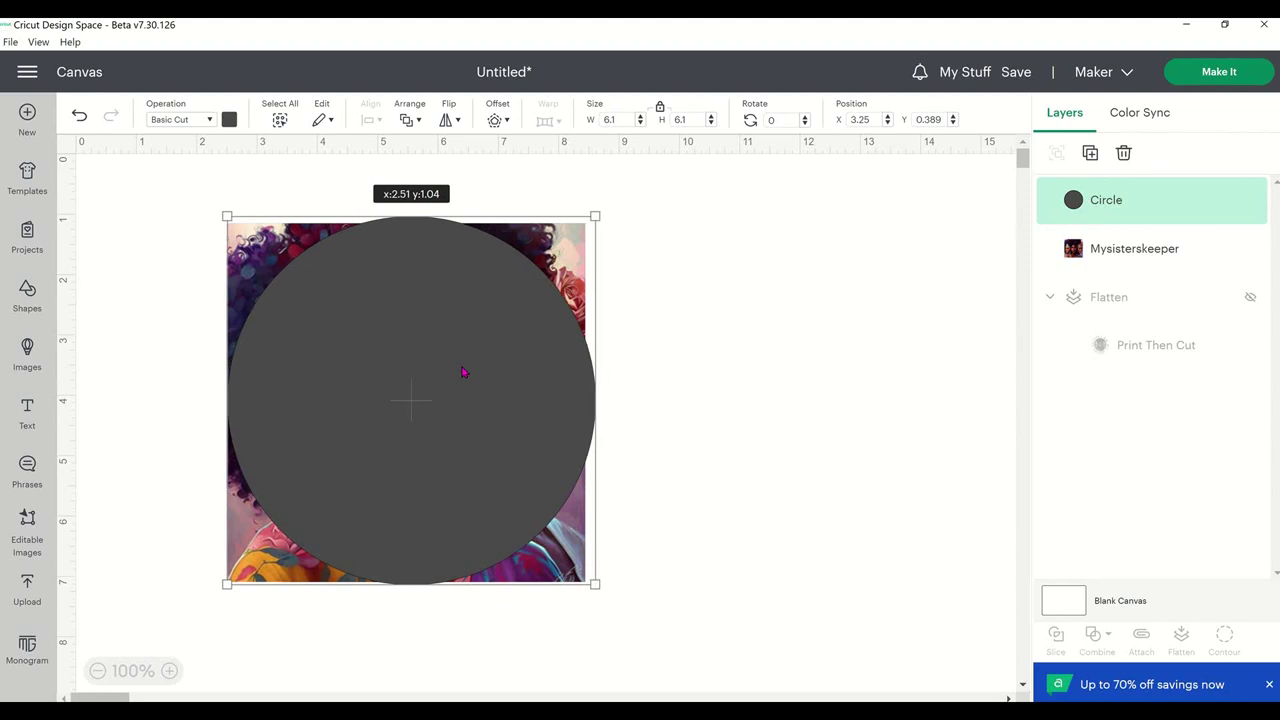
drag(548, 441, 548, 441)
drag(595, 583, 577, 570)
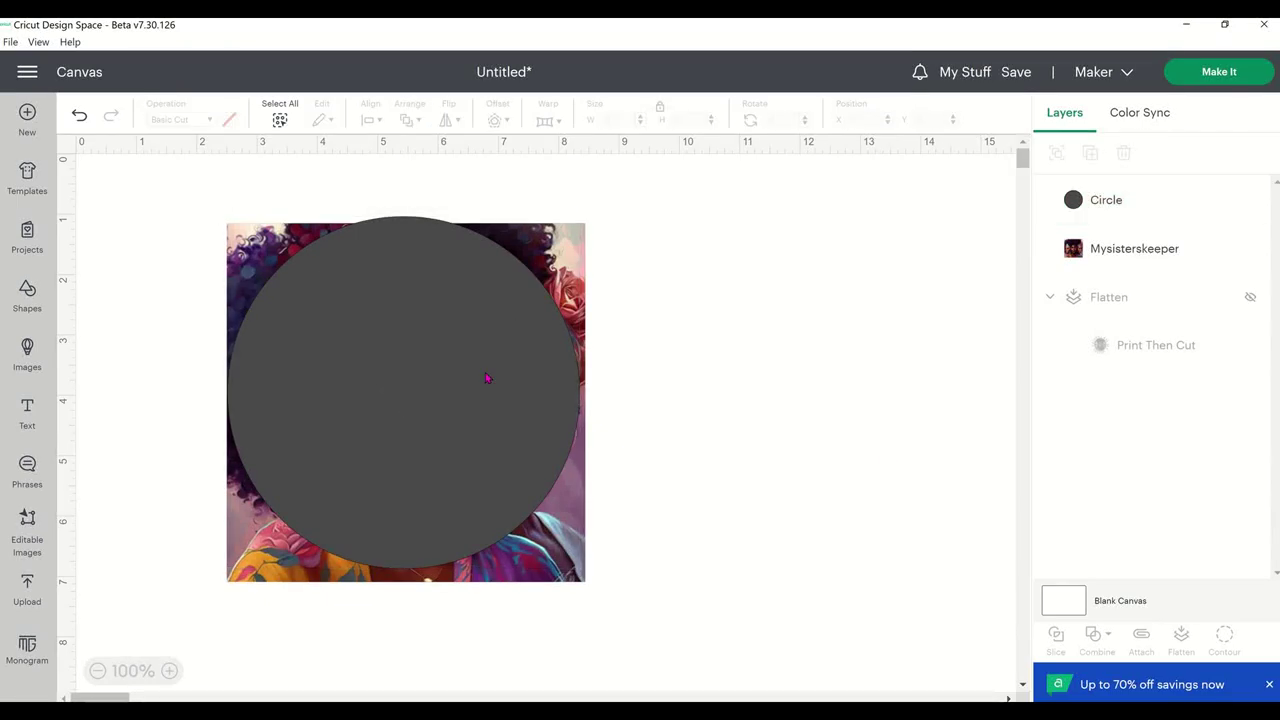
drag(487, 378, 486, 389)
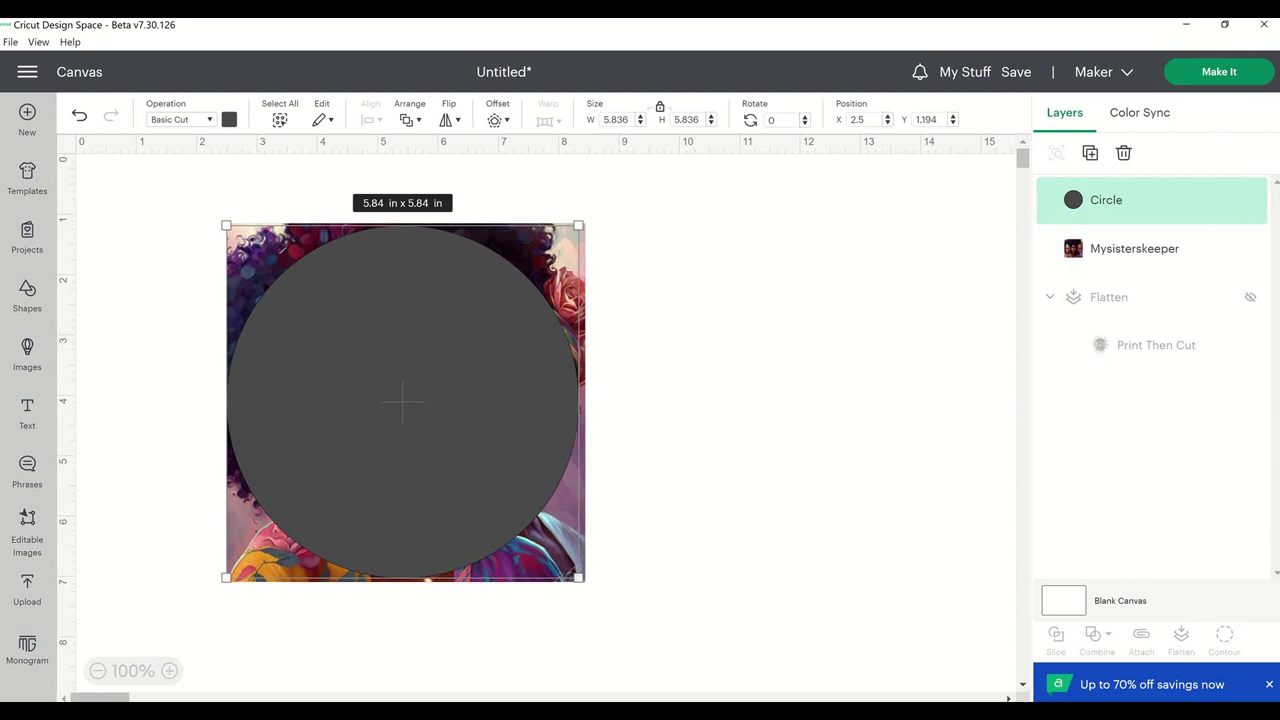
drag(577, 578, 581, 579)
- Slice the image with the circle and move the resulting pieces apart
click(740, 483)
drag(172, 194, 760, 624)
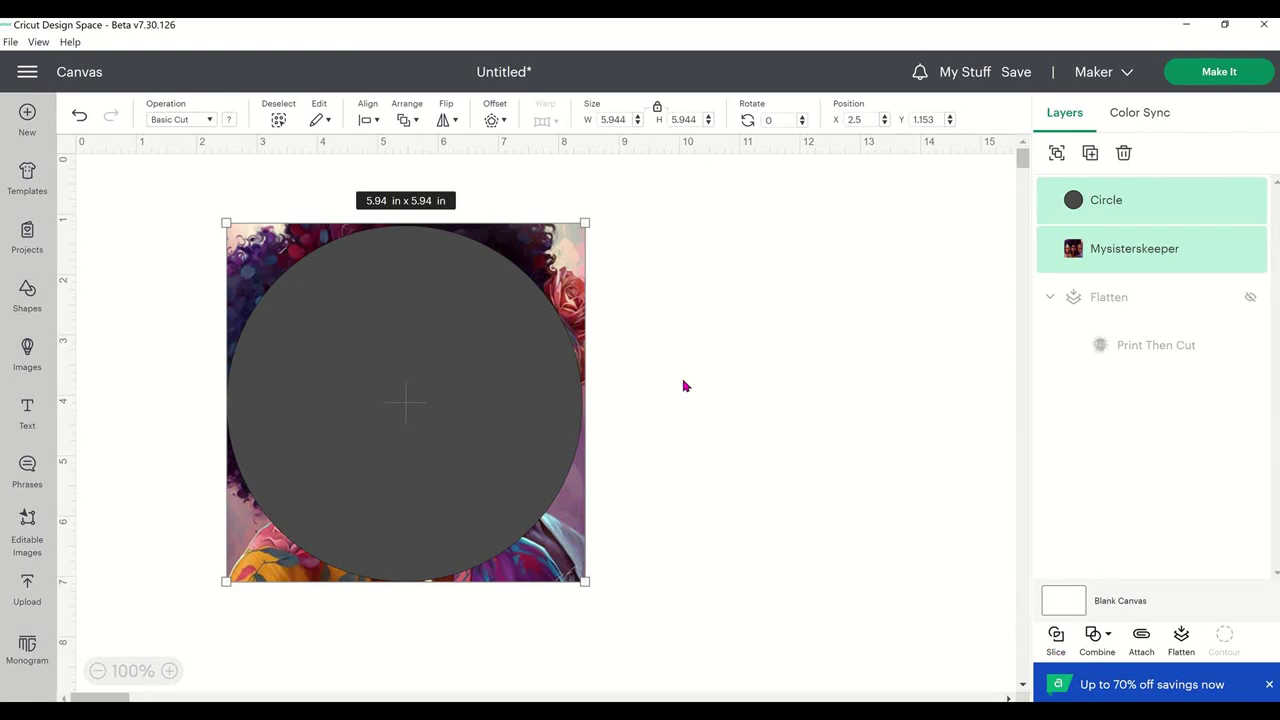
key(shift+alt+q)
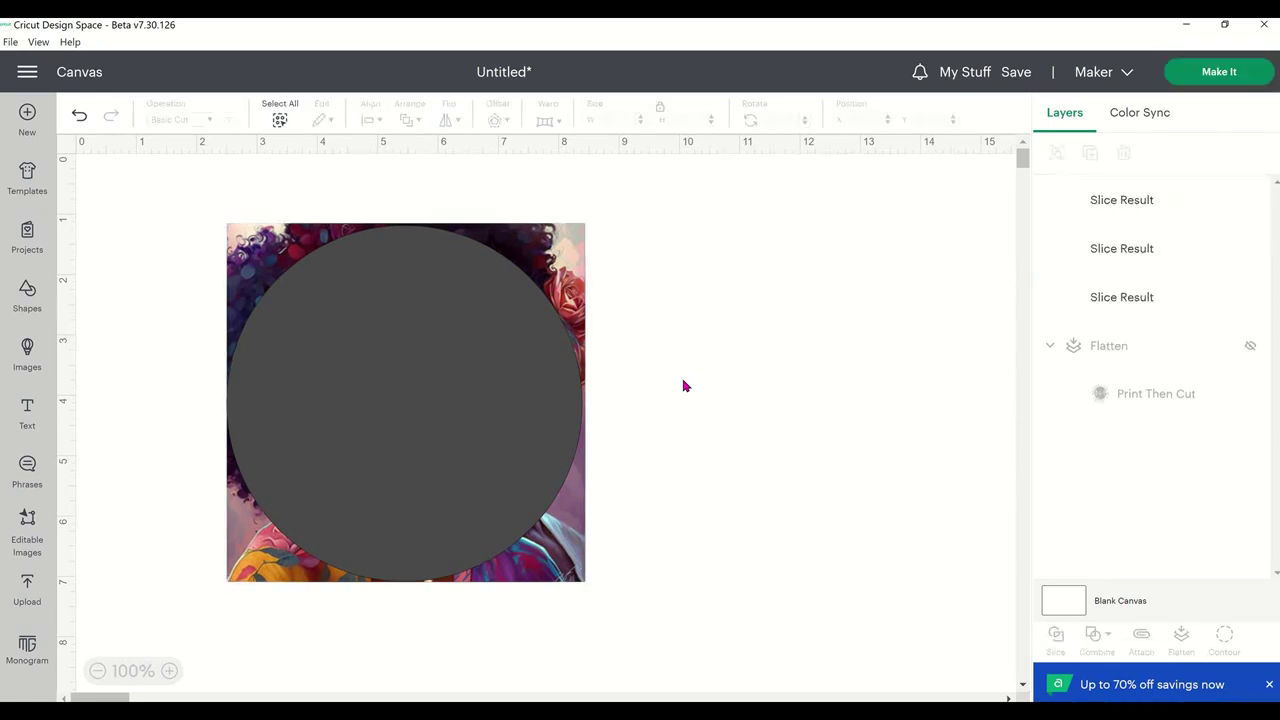
drag(520, 366, 851, 371)
drag(423, 425, 415, 690)
- Delete the leftover square frame and gray circle, and move the round image to about X 1.14, Y 1.15
click(565, 360)
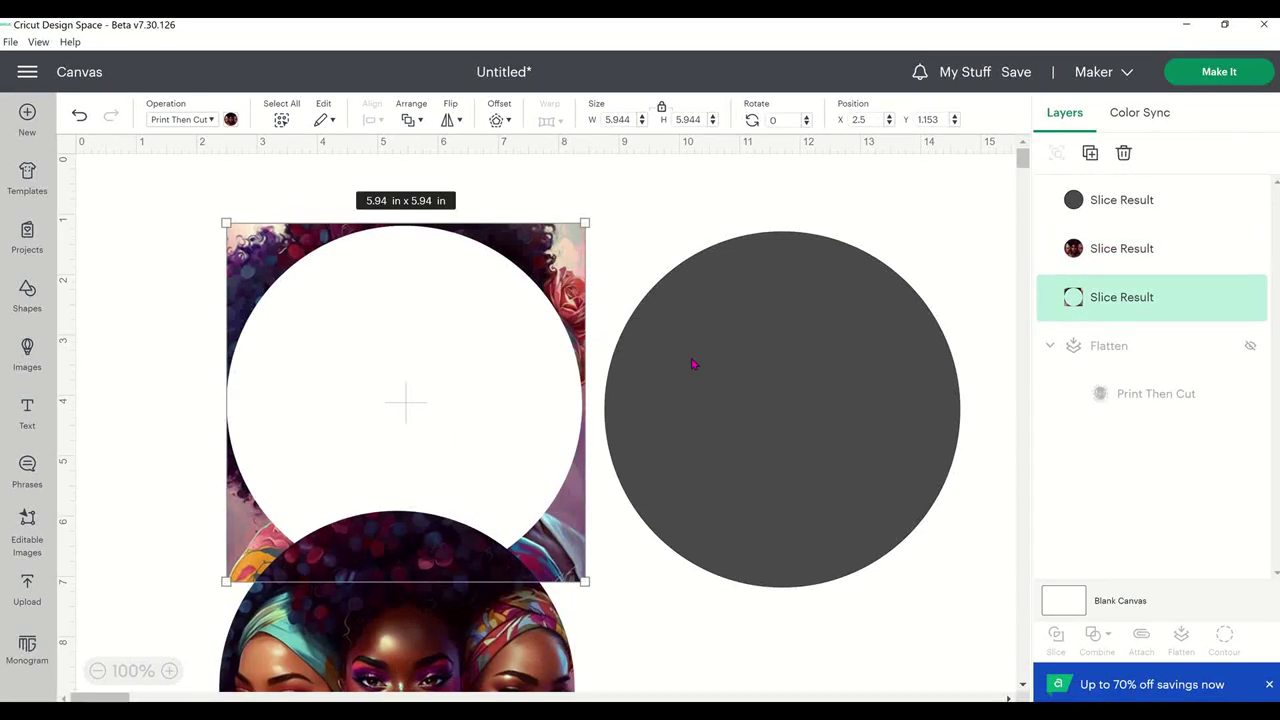
key(Delete)
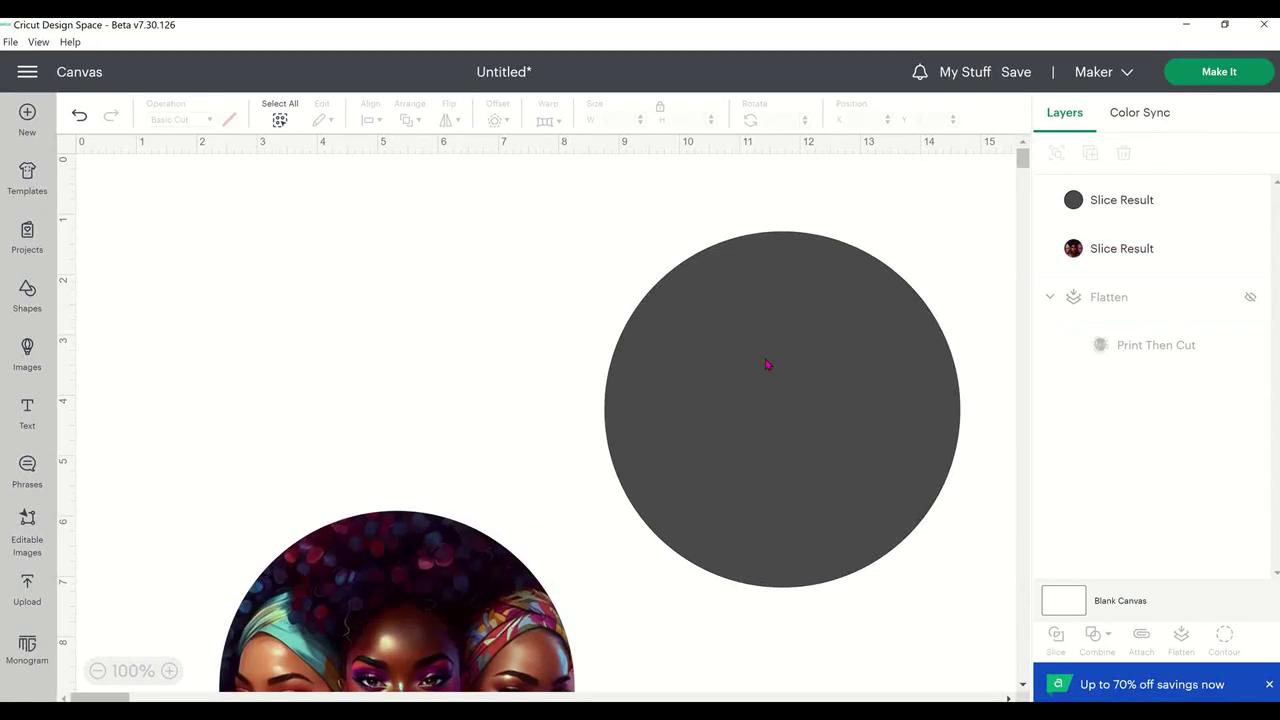
click(766, 364)
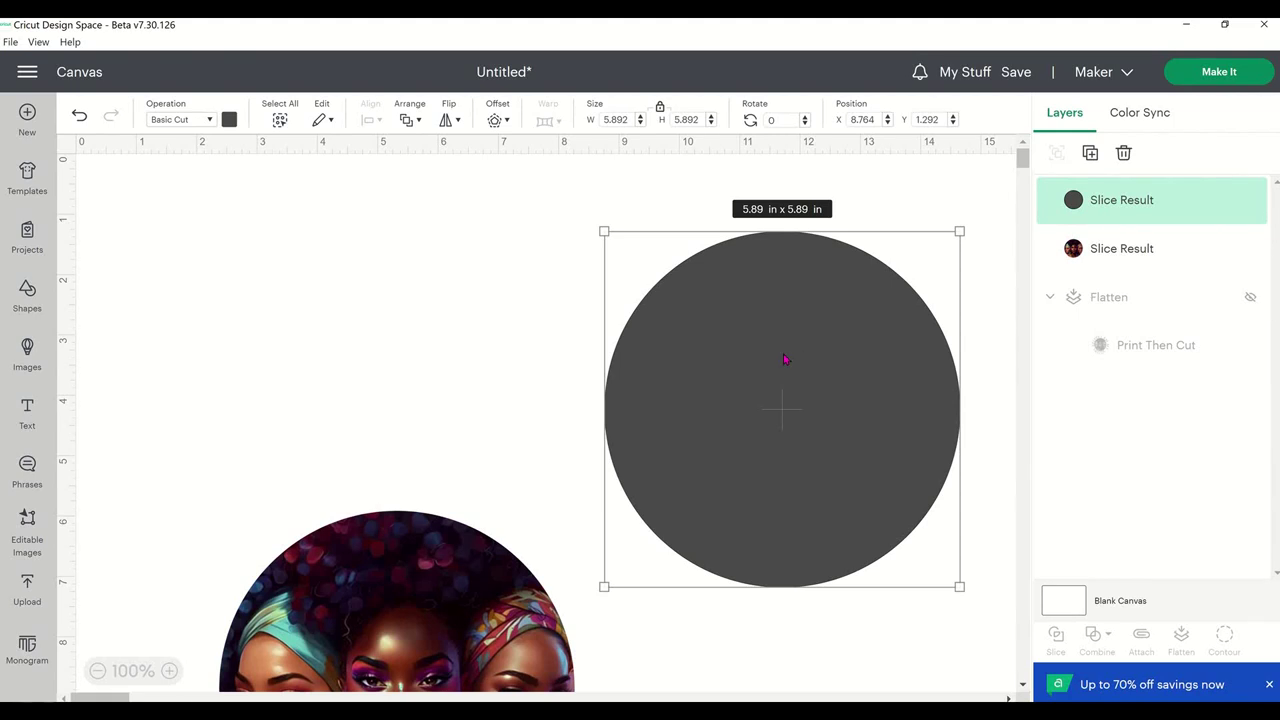
key(Delete)
drag(400, 600, 327, 314)
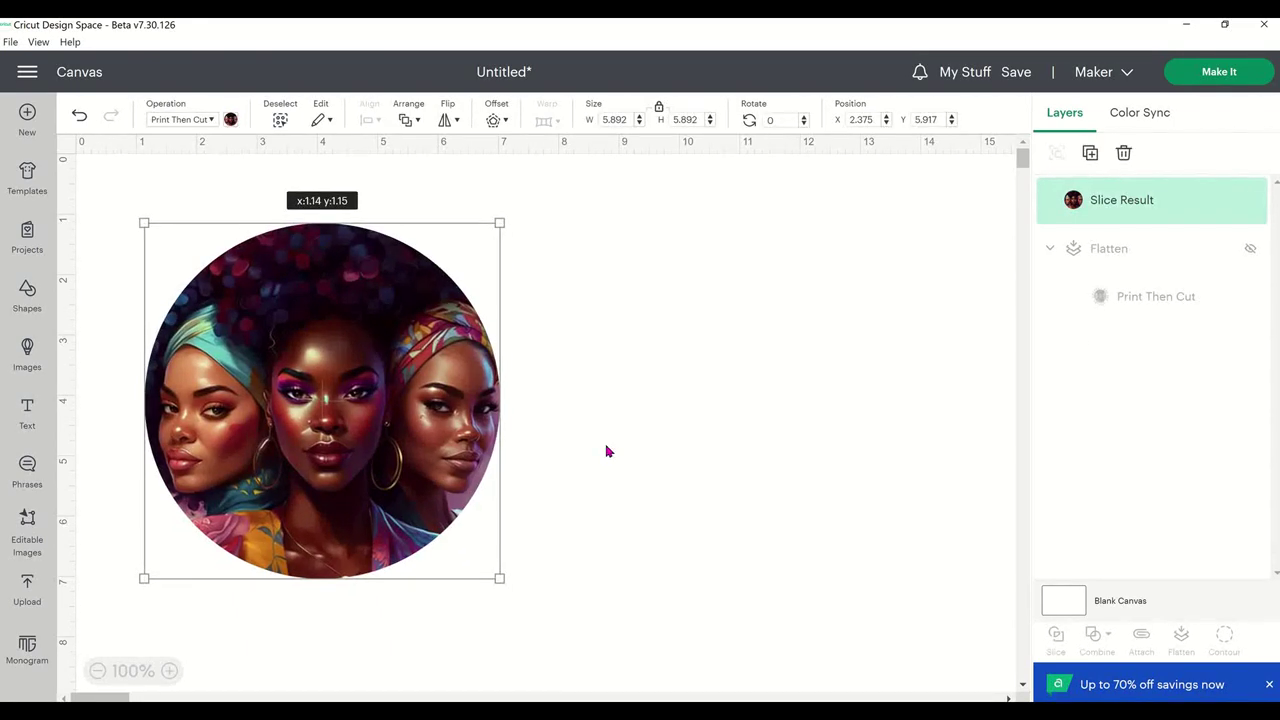
click(643, 449)
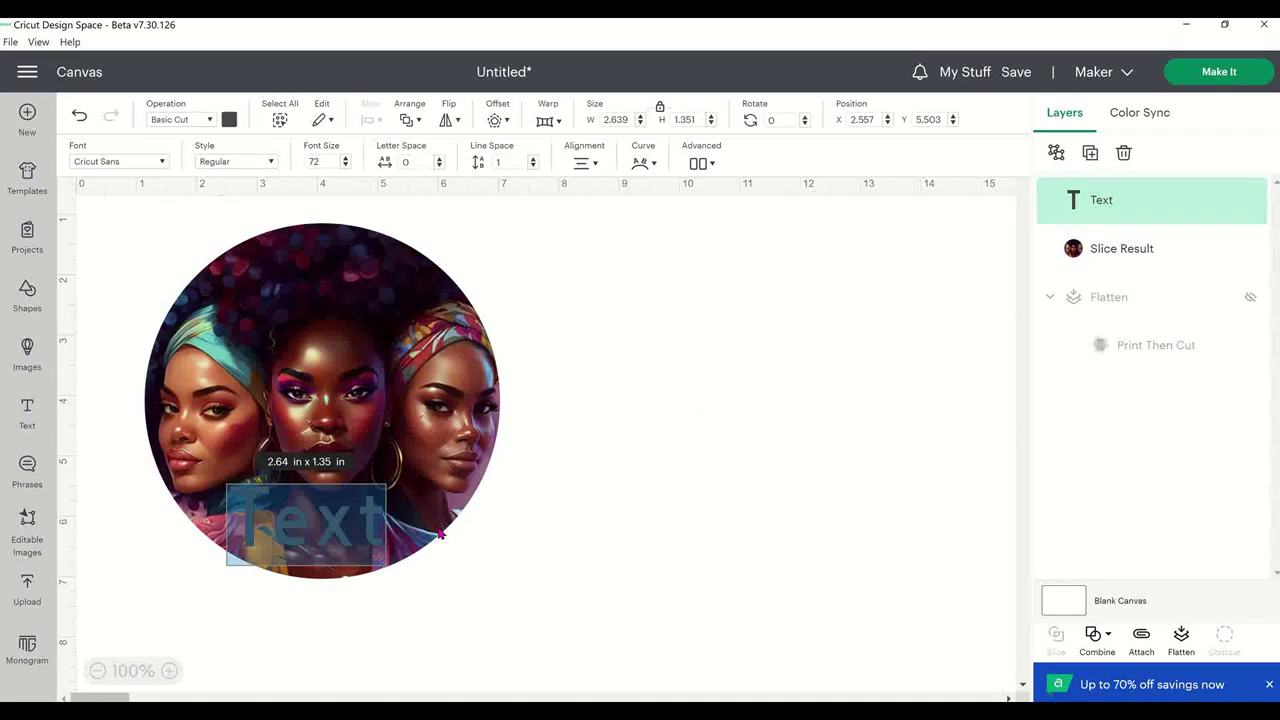
- Add the text "I AM MY SISTERS KEEPER" and color it dark red
text(I AM)
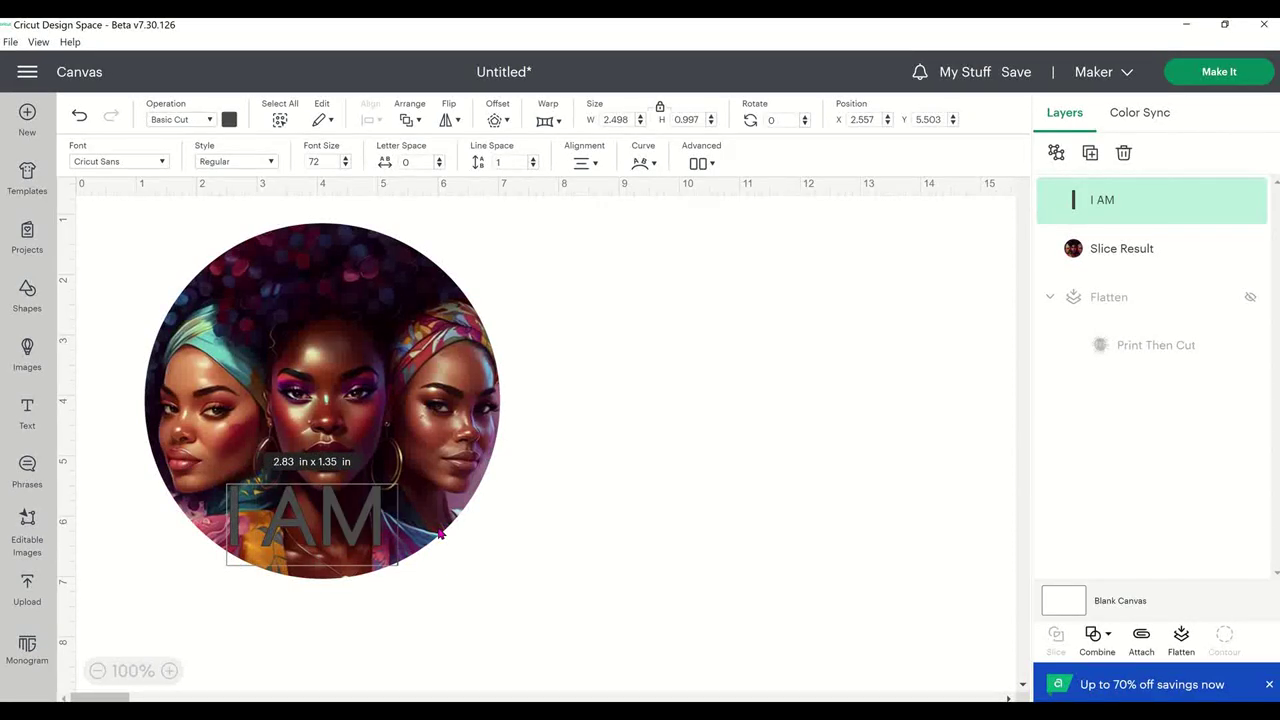
text( MY S)
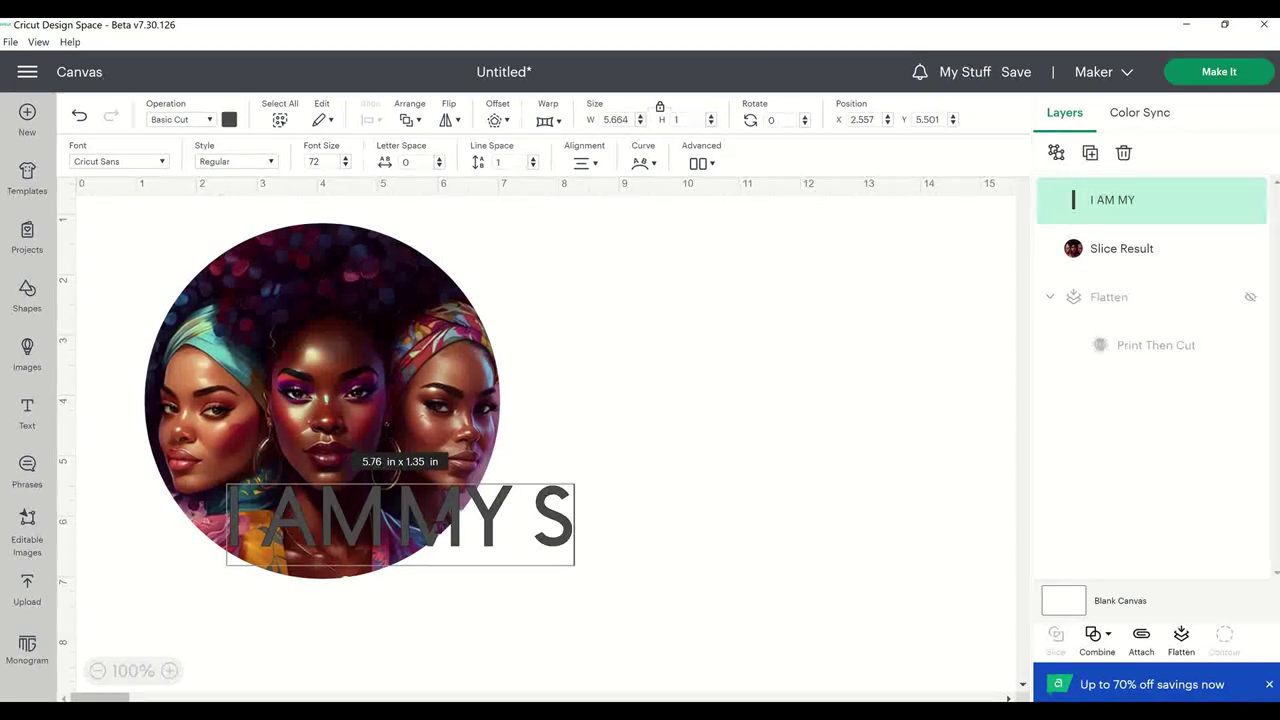
text(ISTERS KEEP)
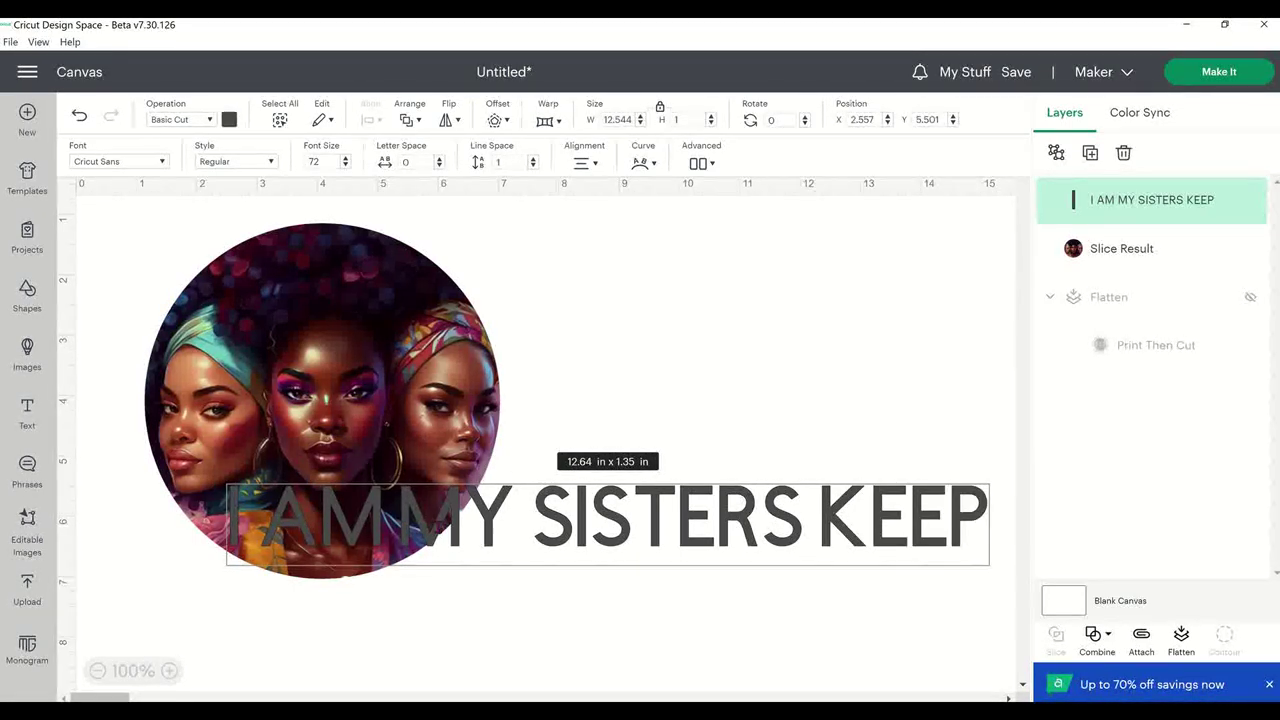
text(ER)
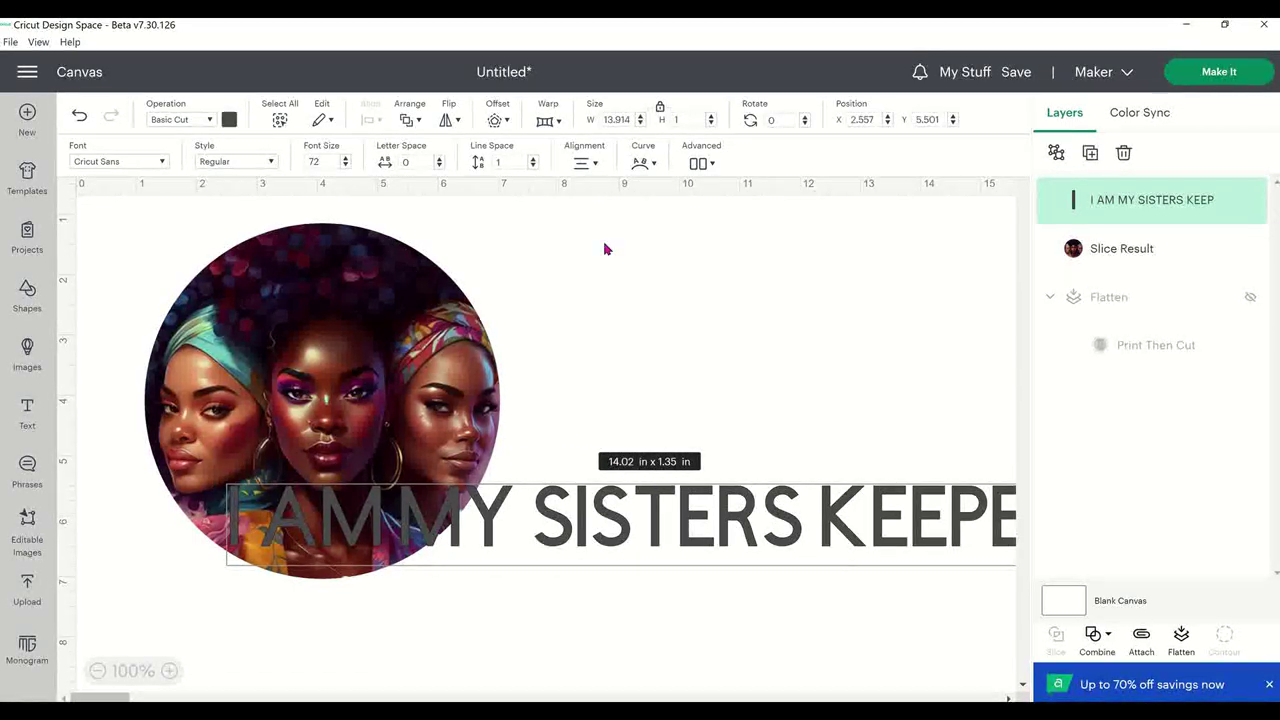
click(229, 120)
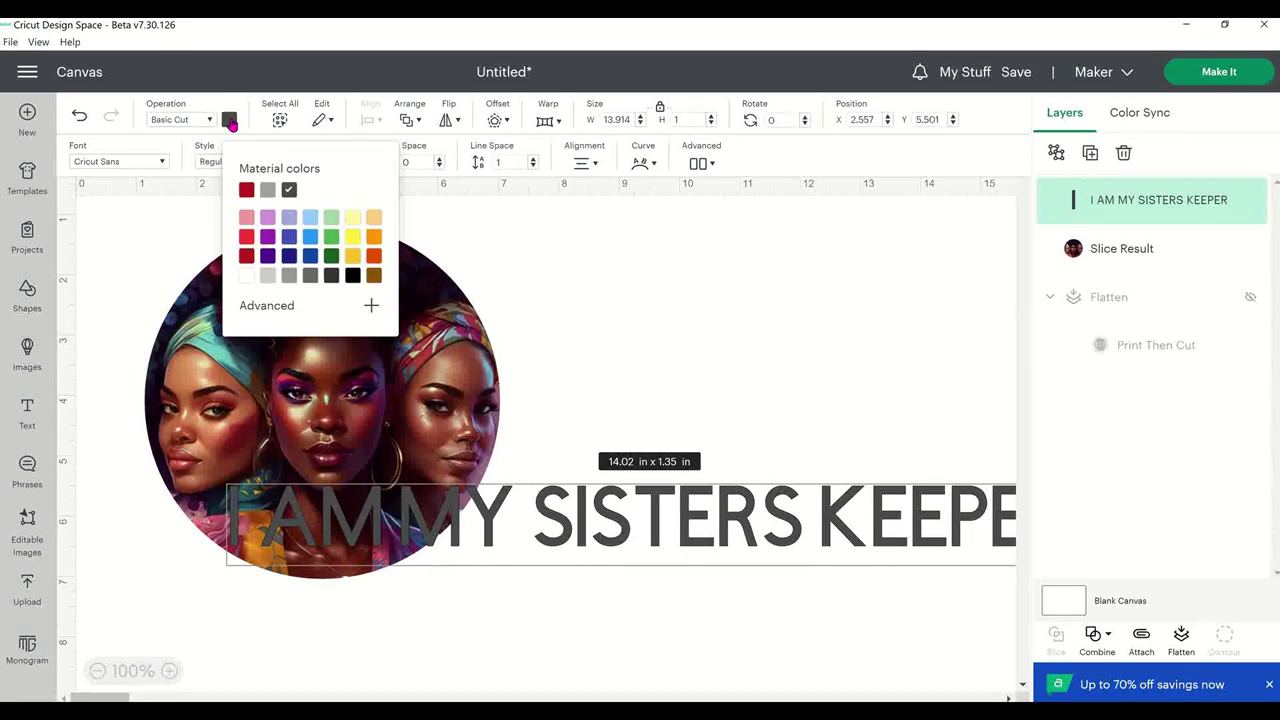
click(248, 193)
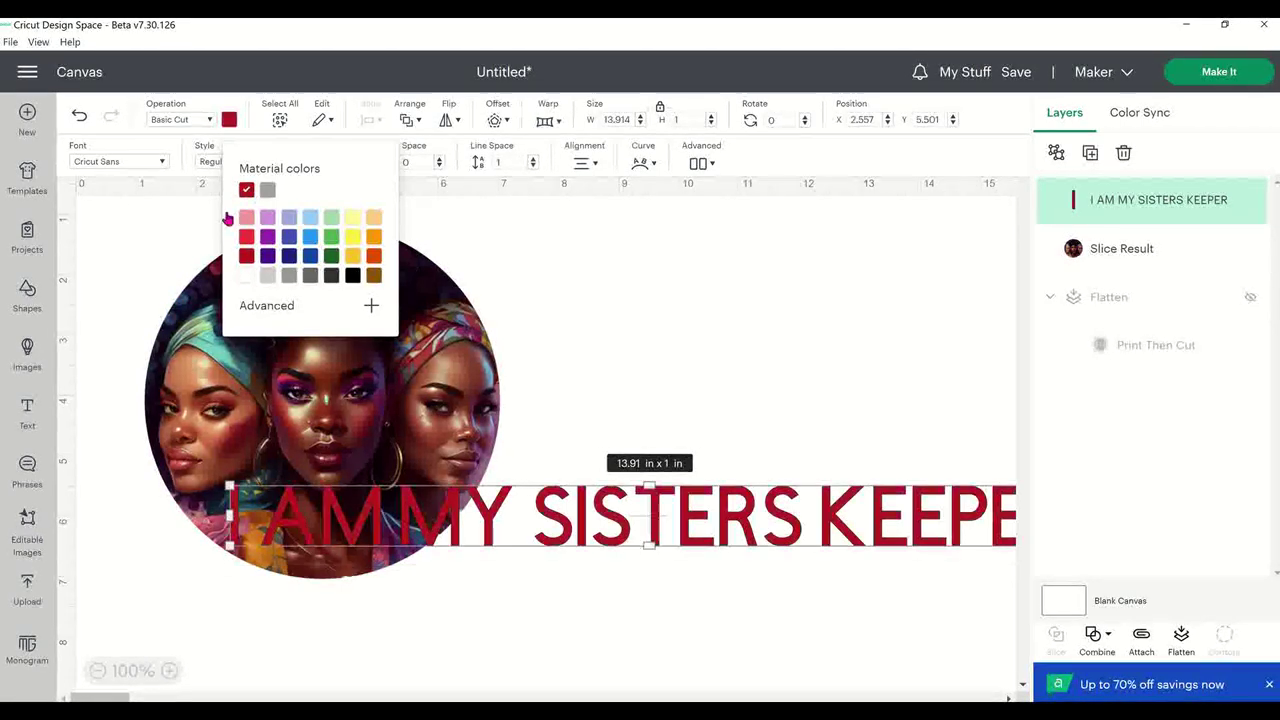
- Curve the text to a diameter of about 6.845 and move it to about X 4.05, Y 2.22
click(656, 166)
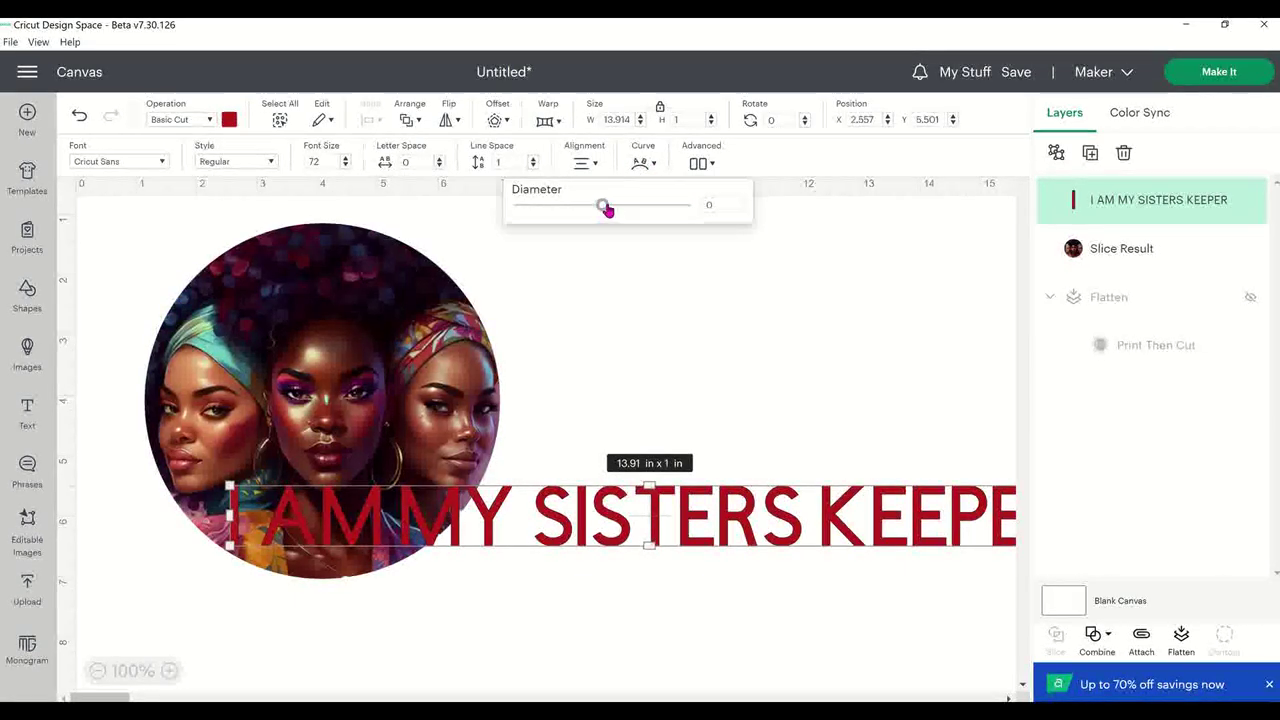
drag(613, 208, 672, 232)
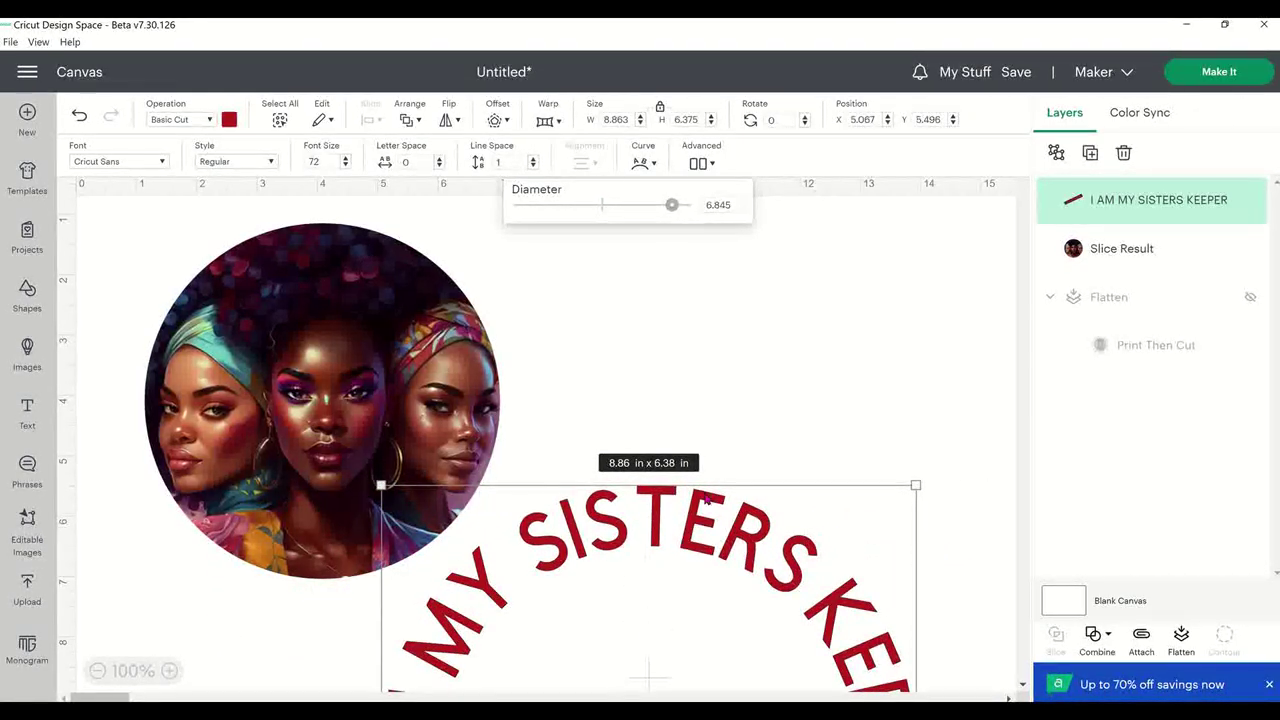
click(938, 516)
click(751, 480)
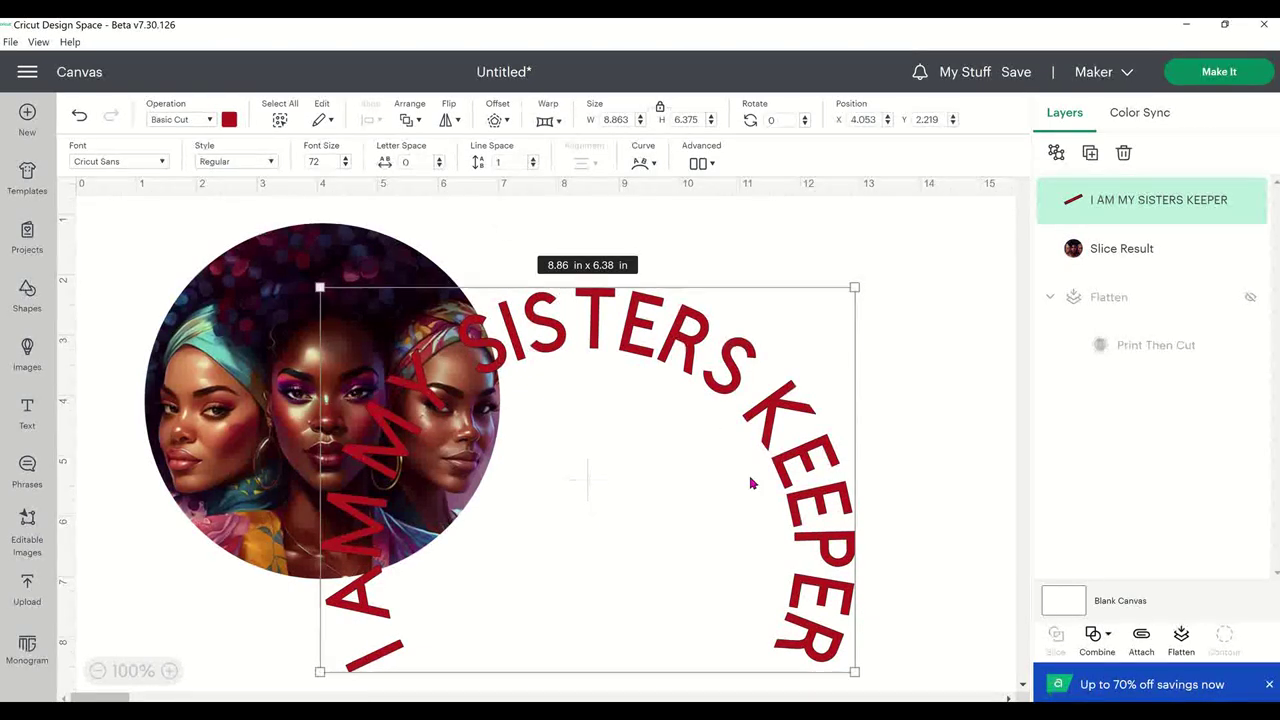
- Try rotating the curved text to about 98° and widening its curve diameter to about 11.18, and undo both changes
drag(866, 279, 780, 715)
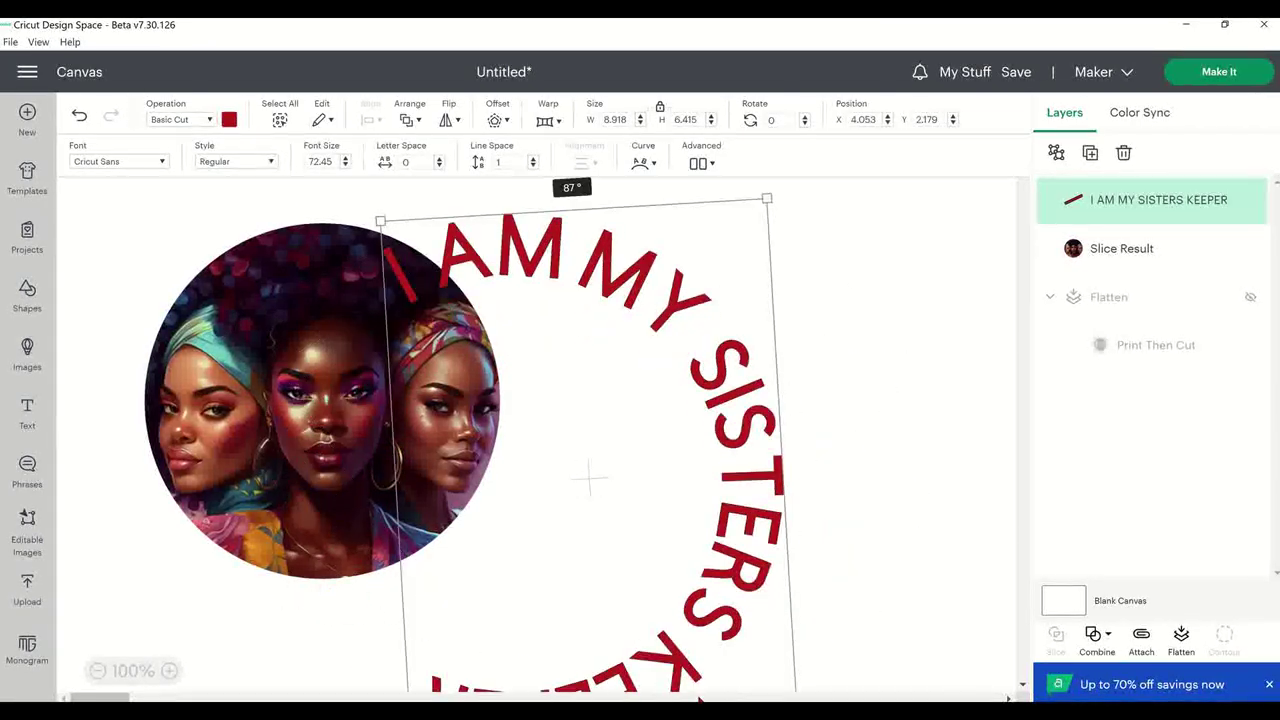
drag(700, 698, 697, 699)
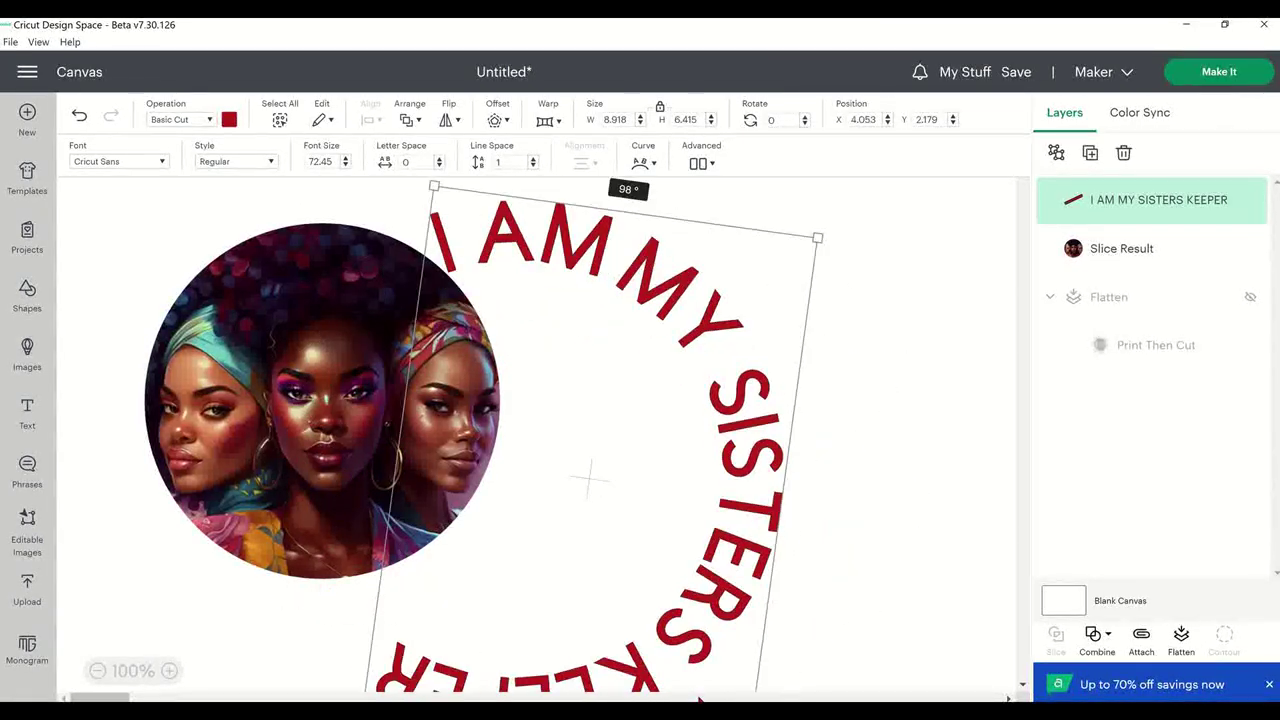
click(641, 163)
drag(603, 209, 657, 210)
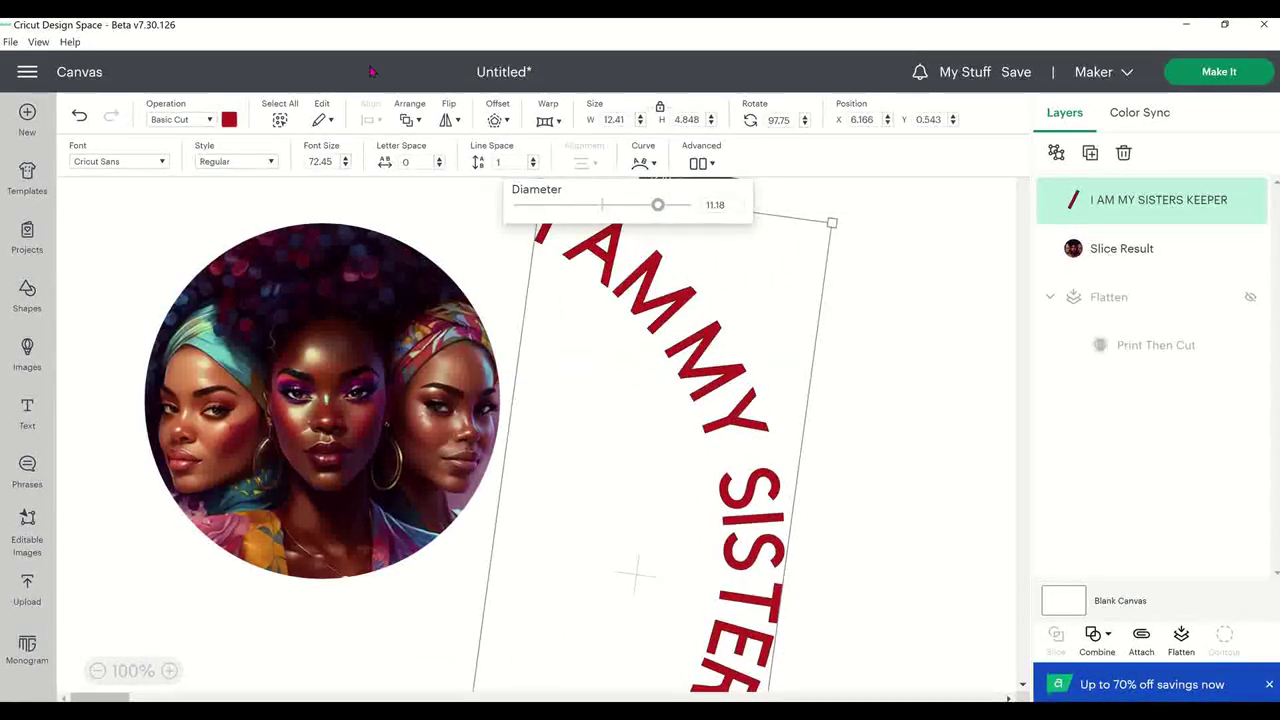
click(80, 118)
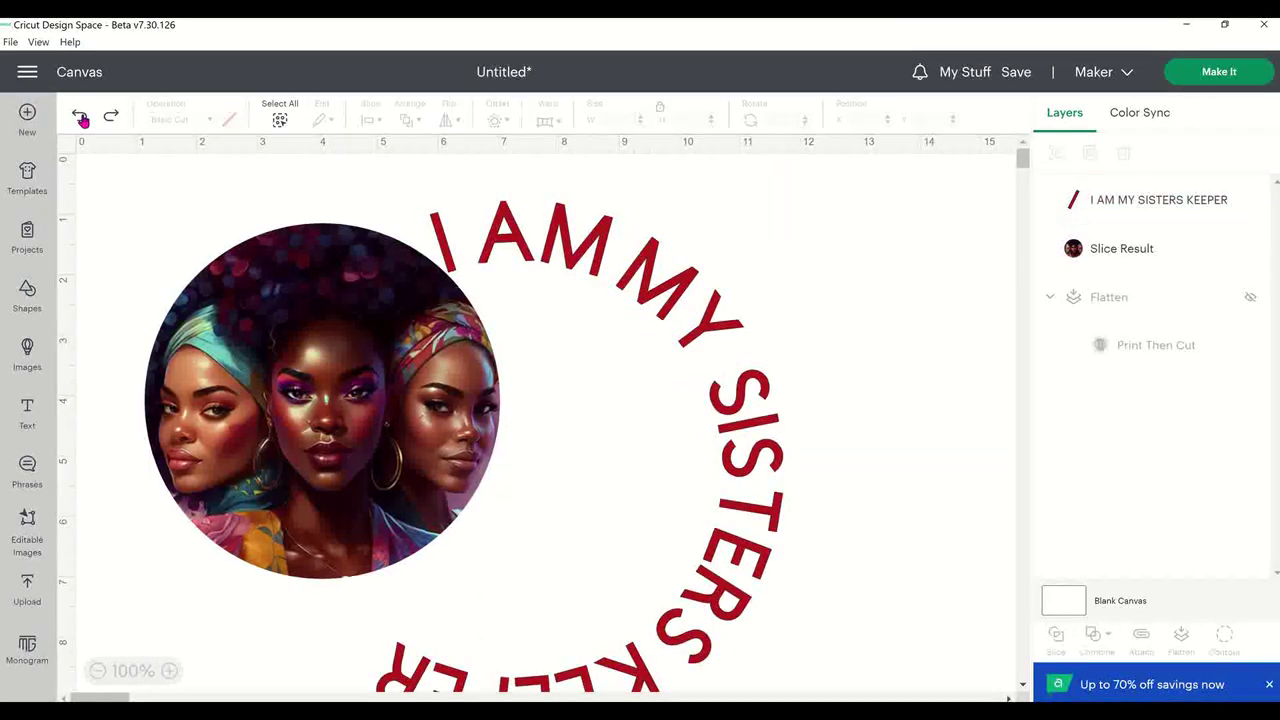
click(80, 118)
- Move the curved text to about X 4.497, Y 1.498 and tighten its curve diameter to about 4.621
drag(771, 363, 824, 286)
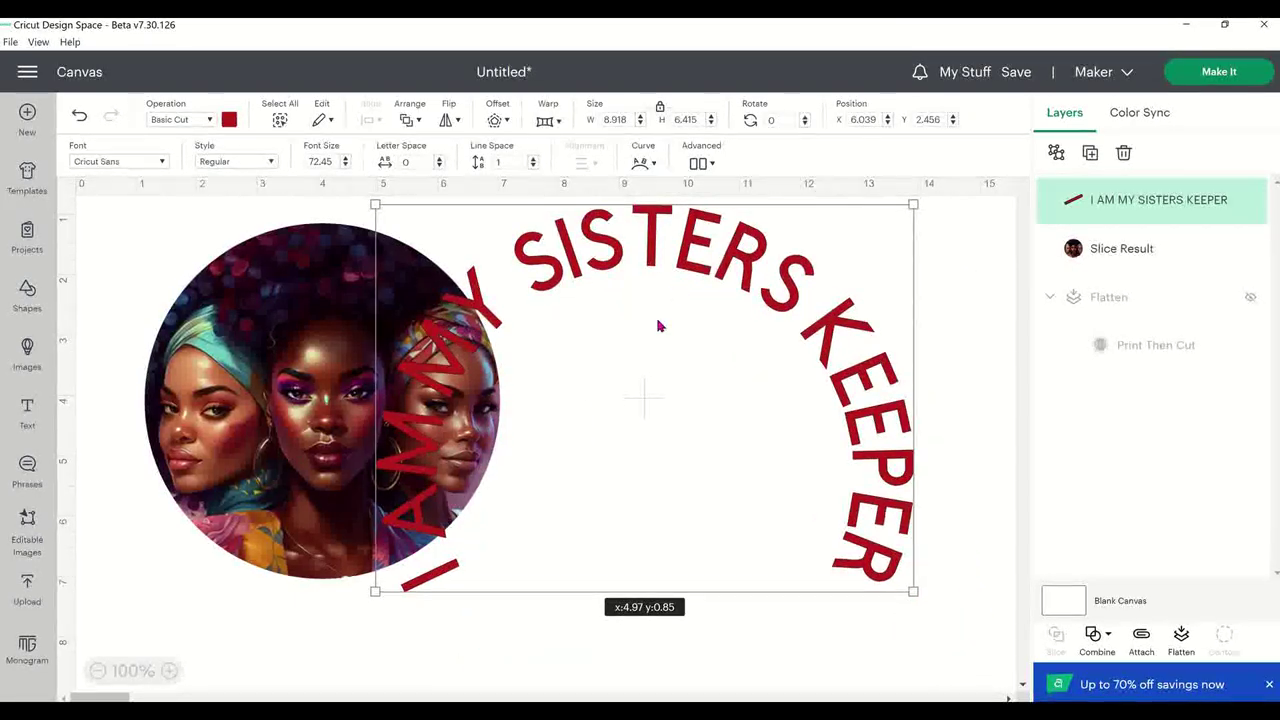
drag(659, 325, 646, 334)
click(643, 163)
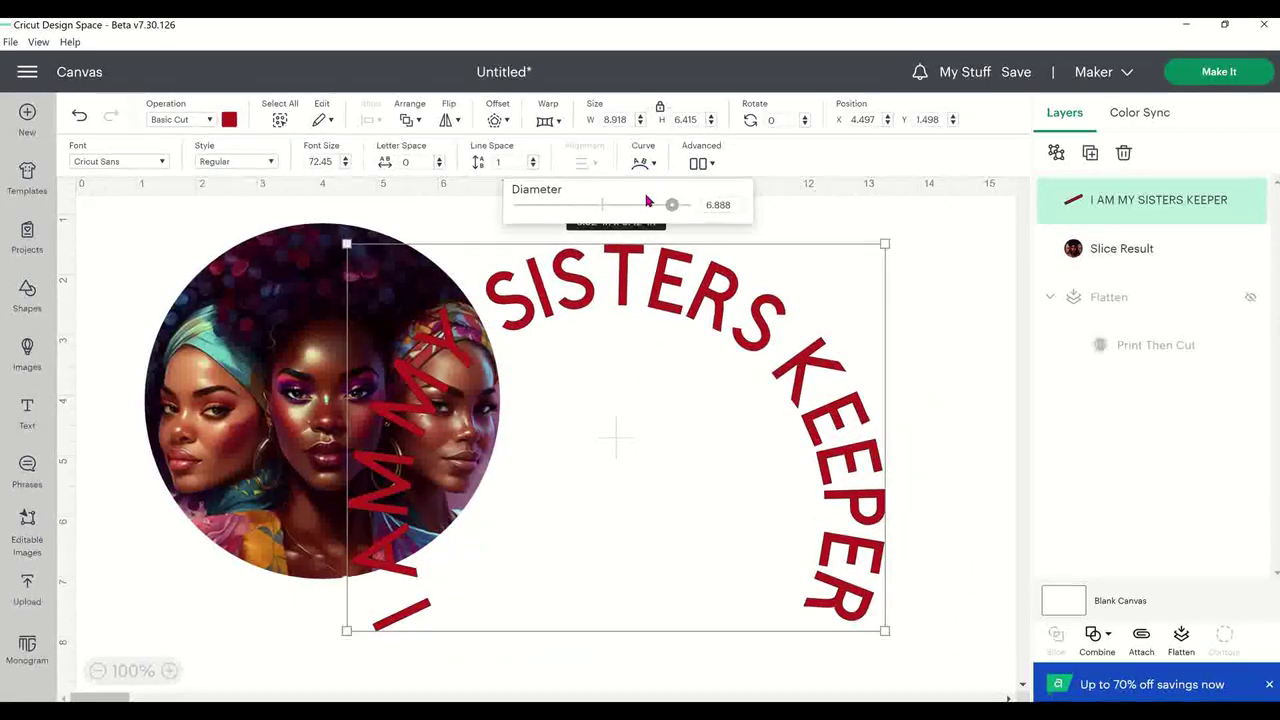
drag(677, 217, 683, 217)
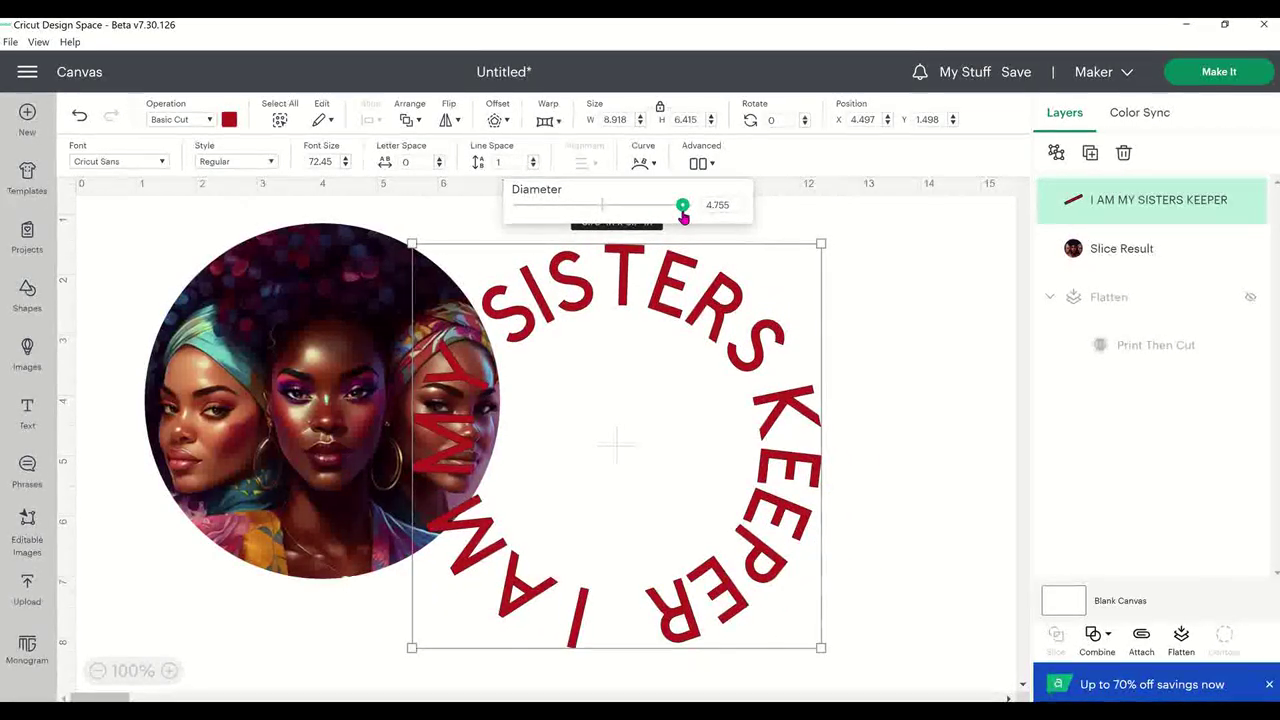
mouse_move(687, 218)
mouse_down()
mouse_move(661, 227)
mouse_move(683, 218)
mouse_up()
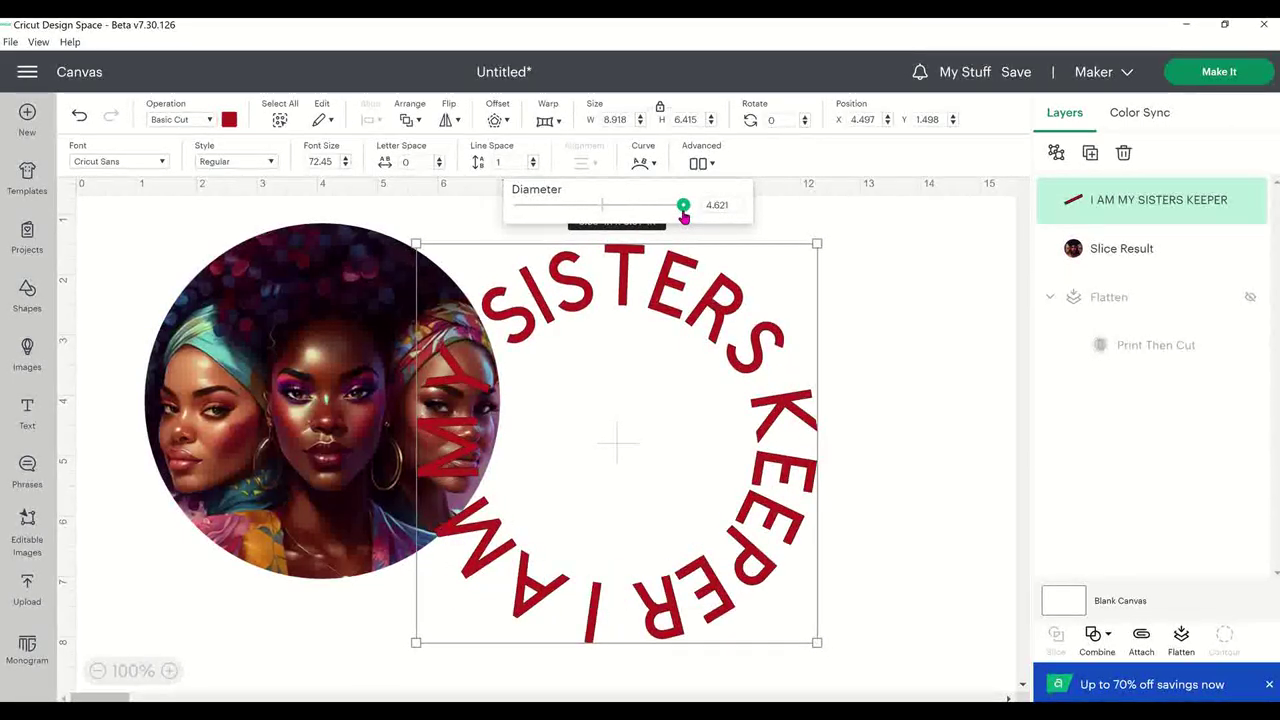
click(891, 386)
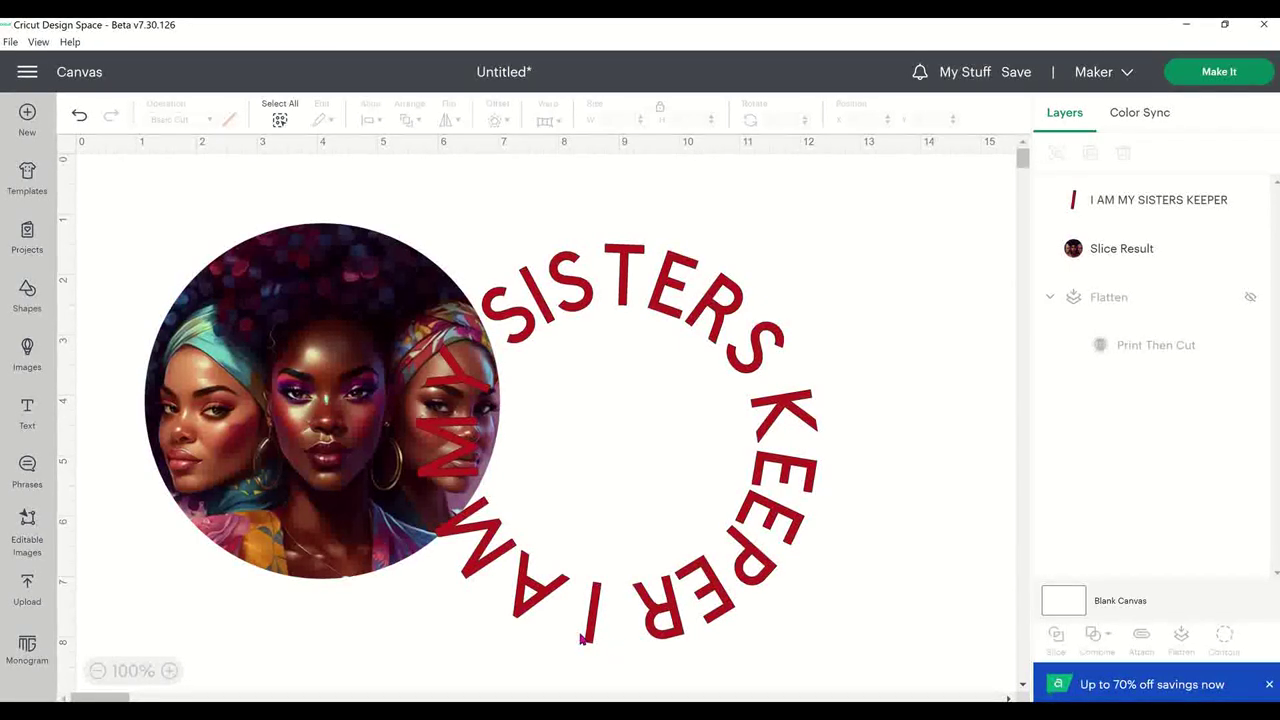
- Rotate the curved text about half a turn so that "I AM" begins at the top of the ring
click(766, 357)
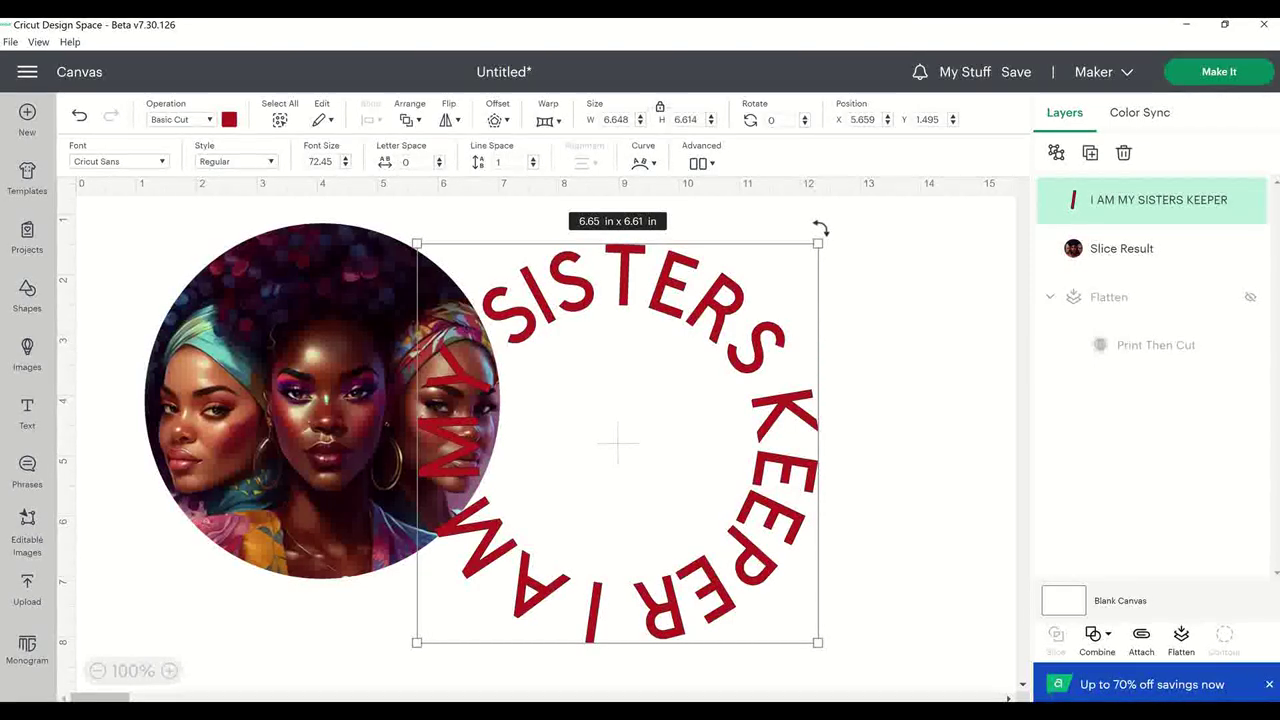
drag(825, 230, 540, 532)
click(974, 354)
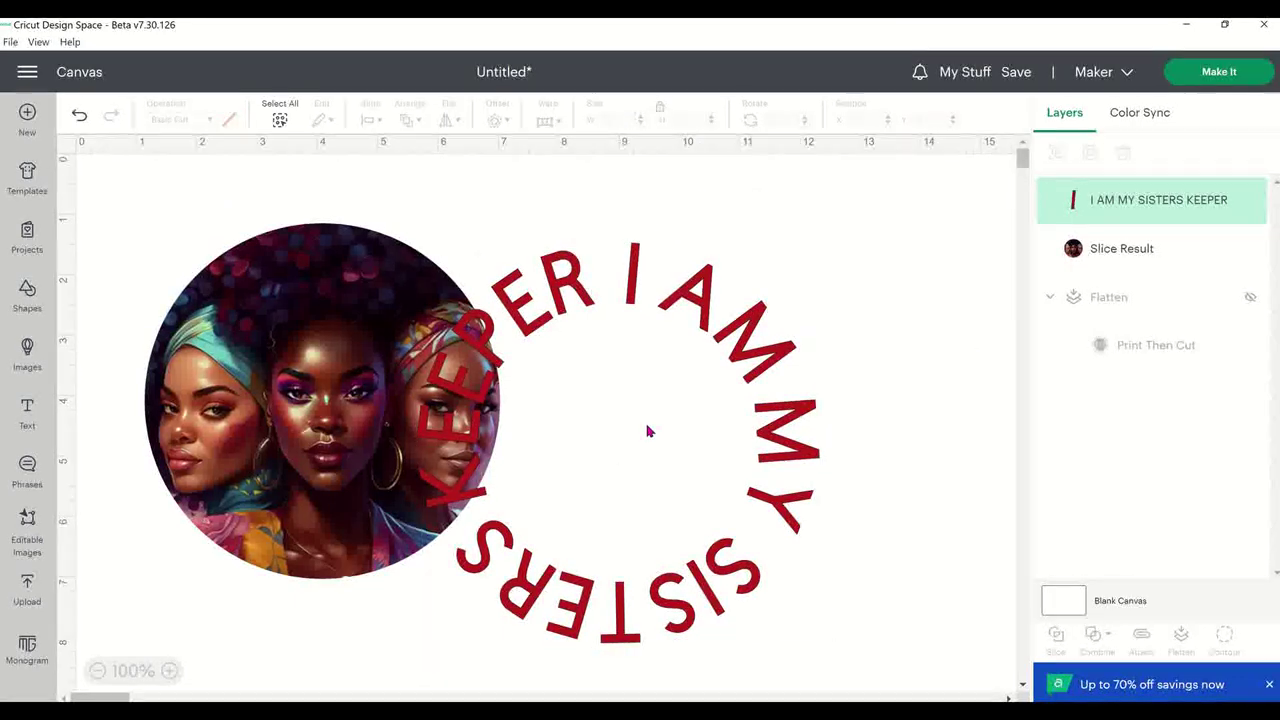
click(656, 357)
mouse_move(817, 227)
mouse_down()
mouse_move(799, 218)
mouse_move(843, 244)
mouse_move(802, 215)
mouse_up()
- Move the round portrait image inside the text ring and shrink it to fit within the letters
drag(338, 328, 673, 404)
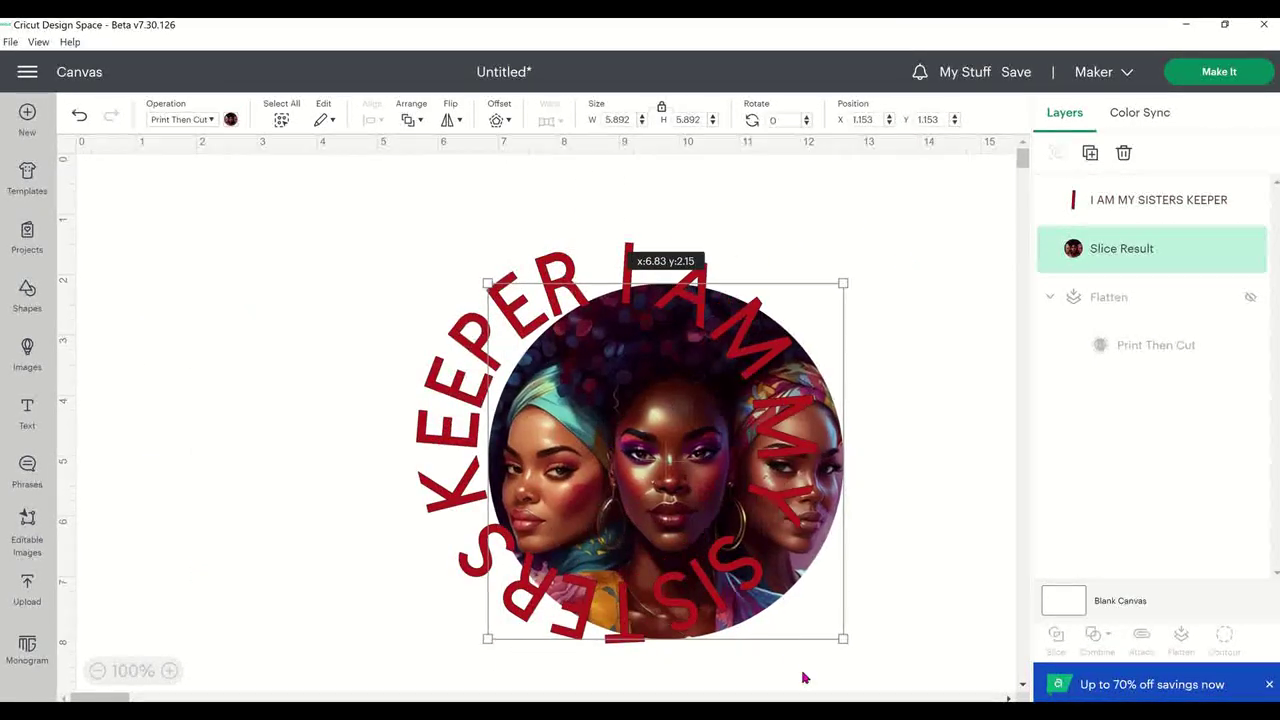
drag(841, 637, 751, 553)
mouse_move(640, 465)
mouse_down()
mouse_move(638, 483)
mouse_move(640, 465)
mouse_up()
click(882, 403)
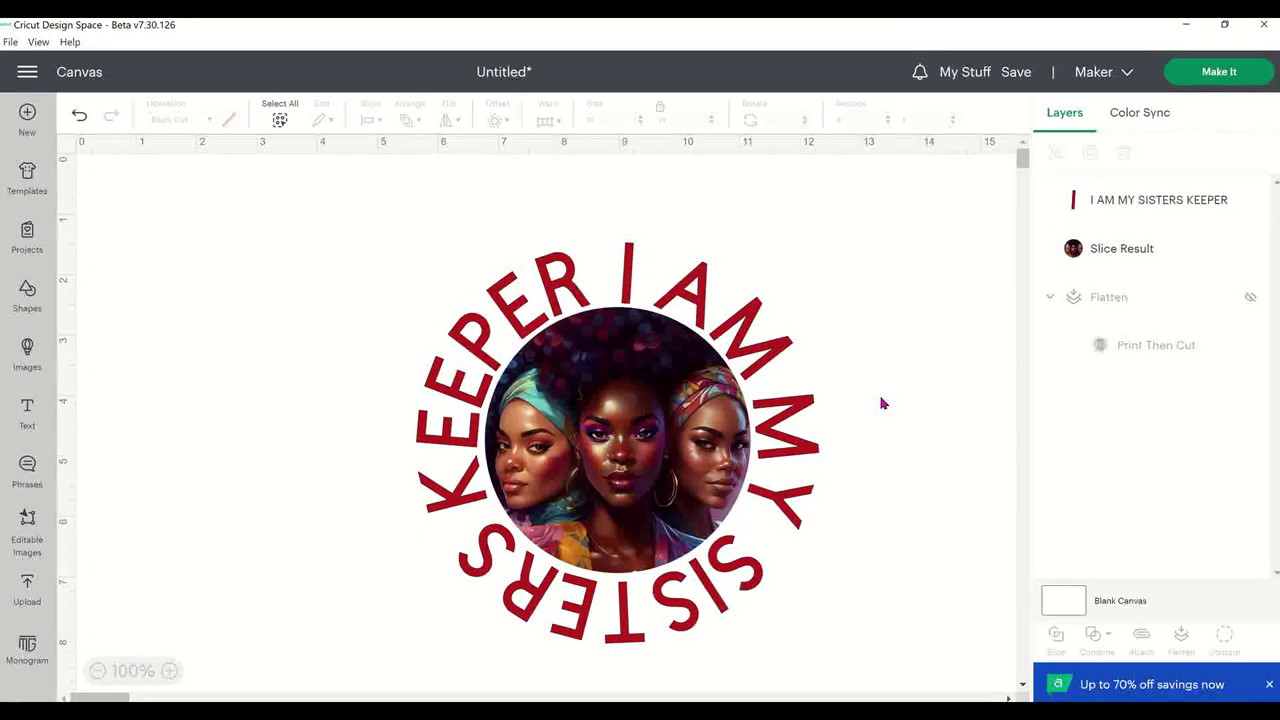
- Center the curved text and the round portrait image on each other
drag(296, 202, 938, 573)
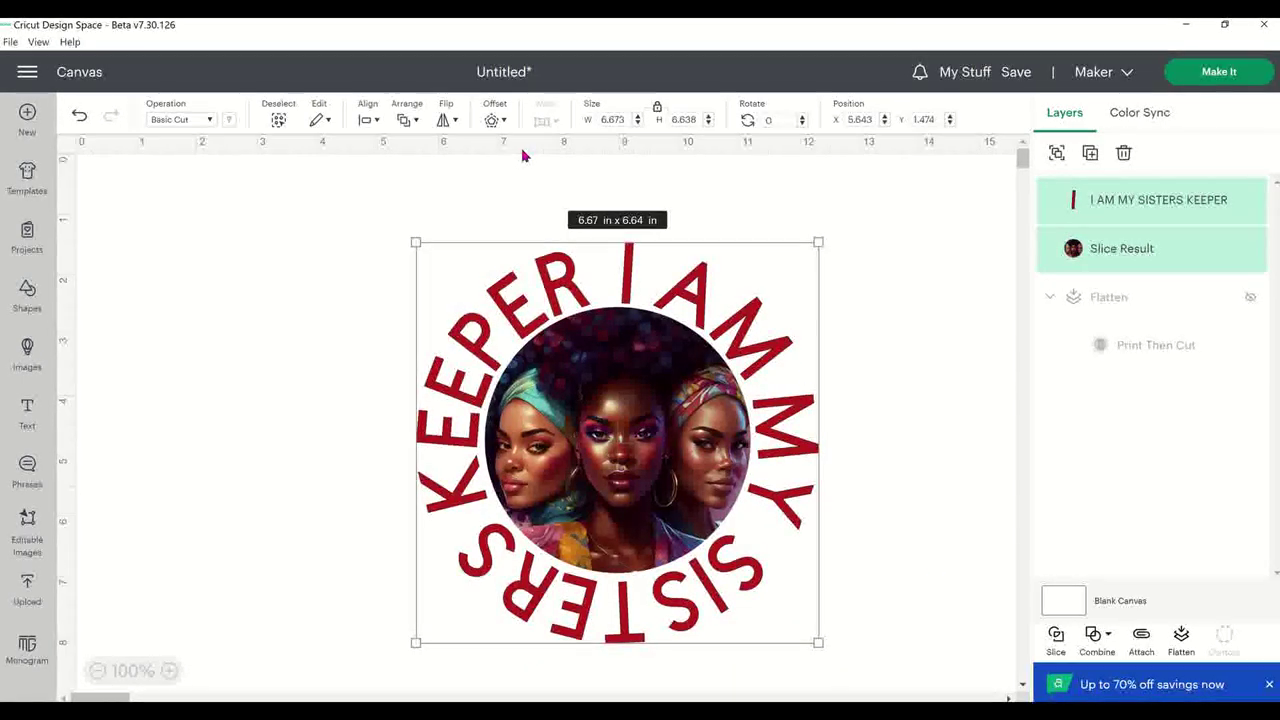
click(377, 121)
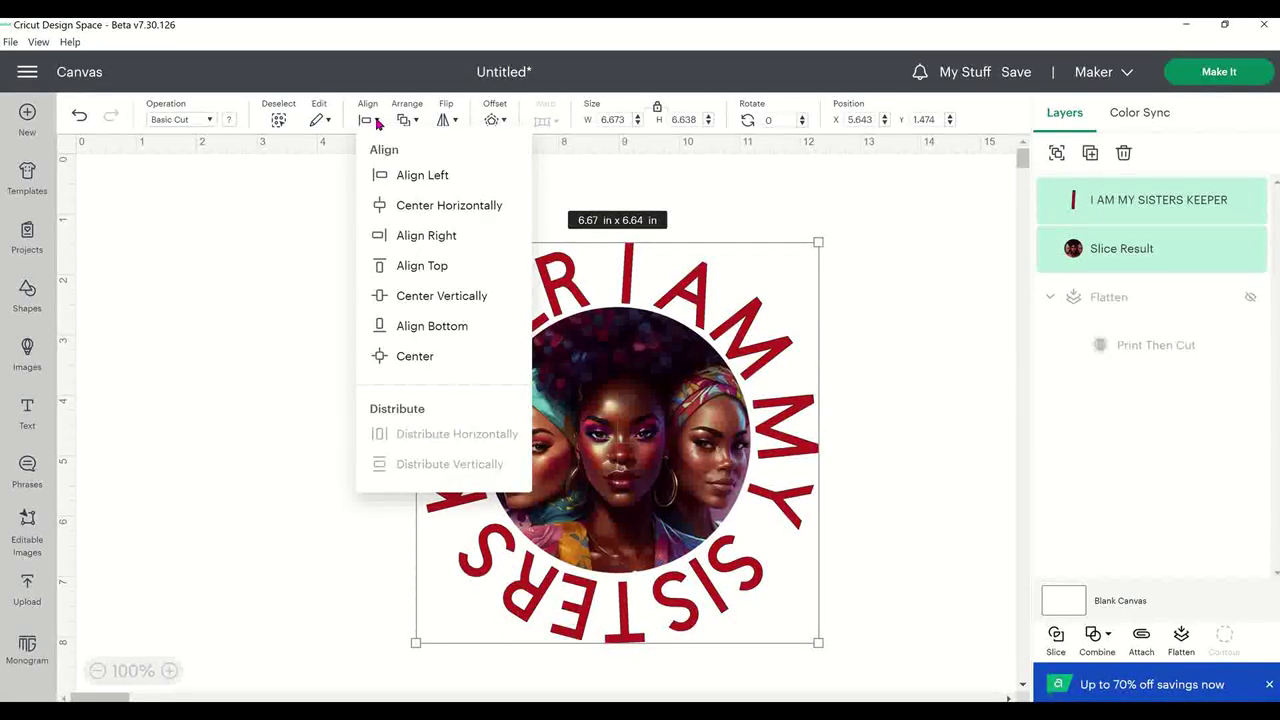
click(439, 360)
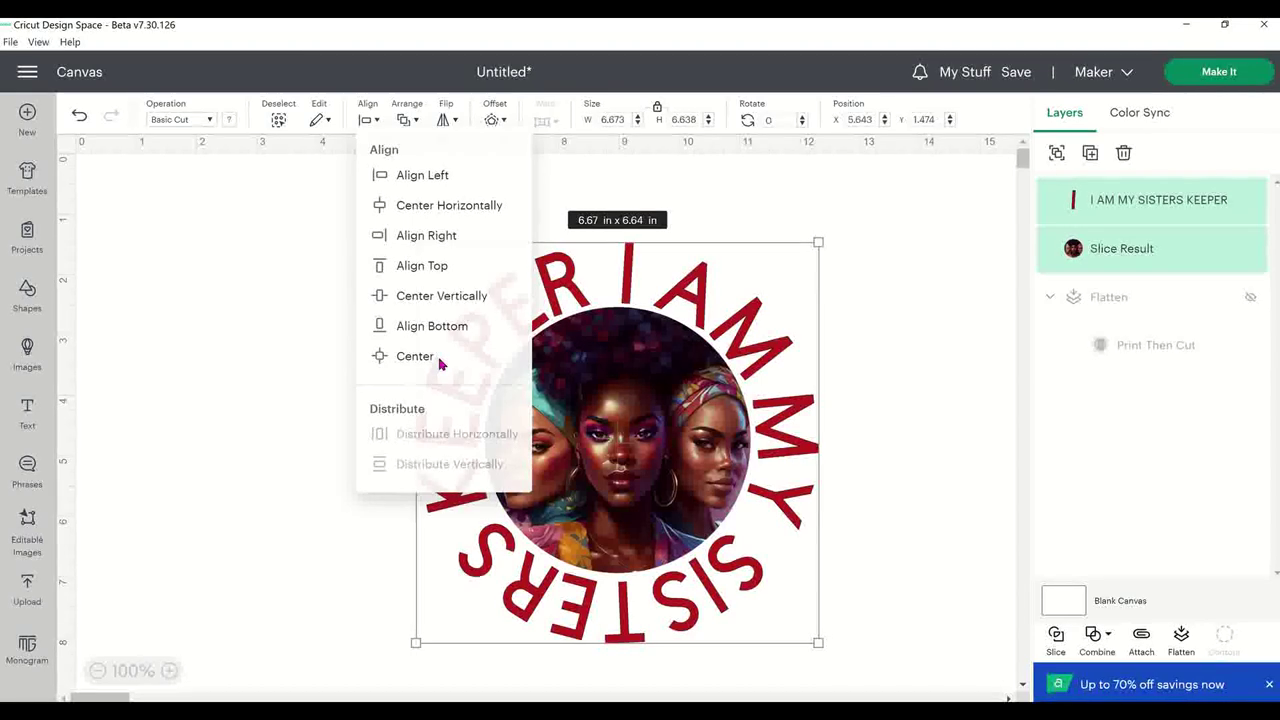
click(908, 347)
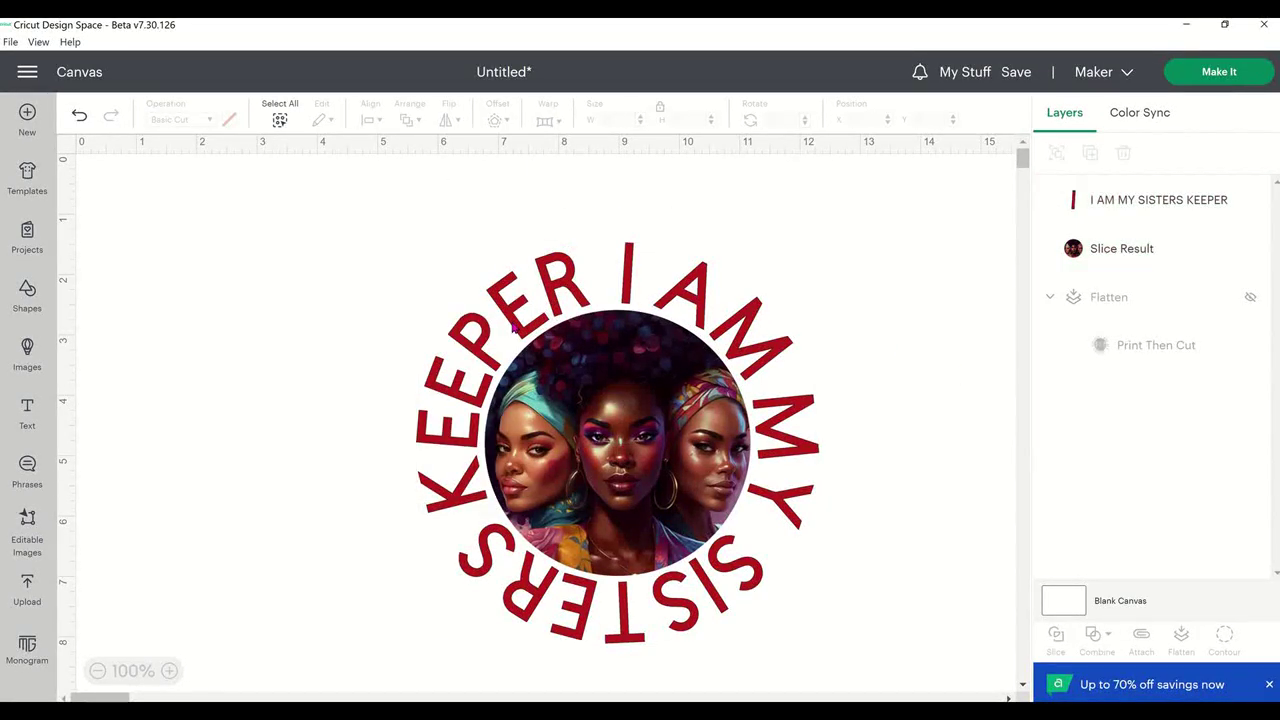
- Group the curved text with the portrait image and move the group nearer the middle of the visible canvas
drag(371, 218, 922, 694)
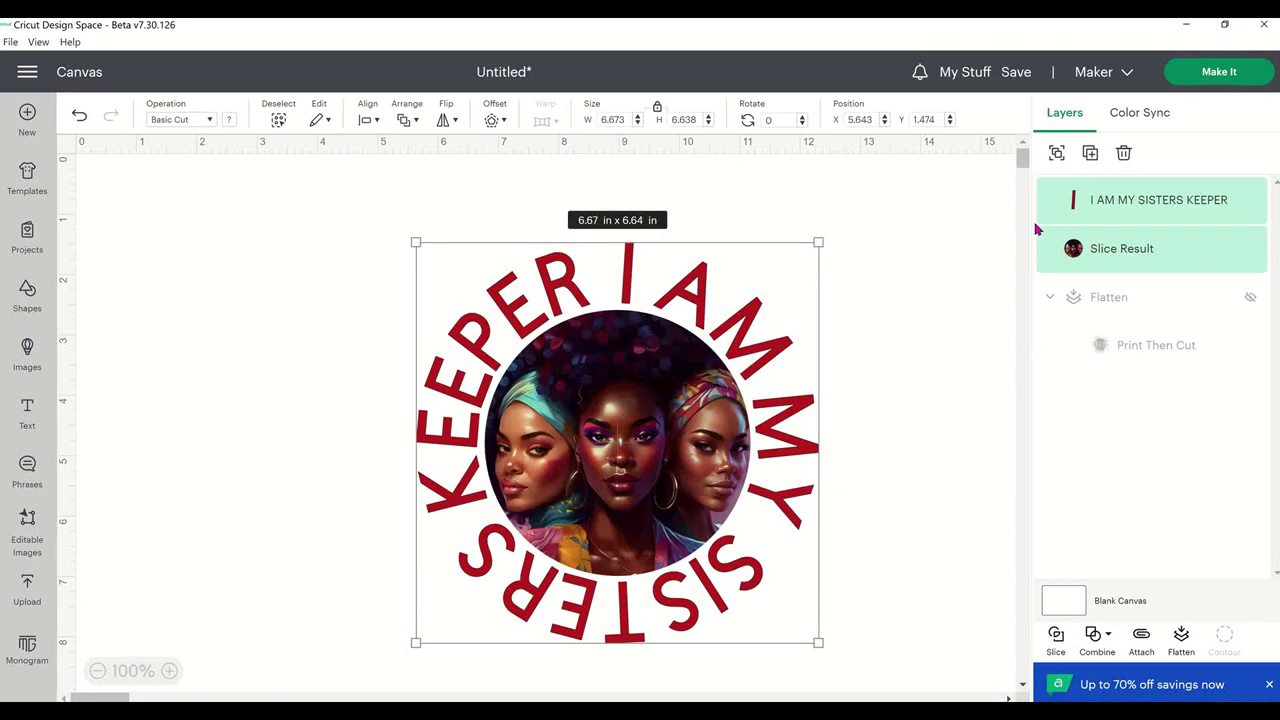
click(1056, 152)
drag(620, 450, 347, 429)
drag(703, 493, 418, 416)
click(843, 391)
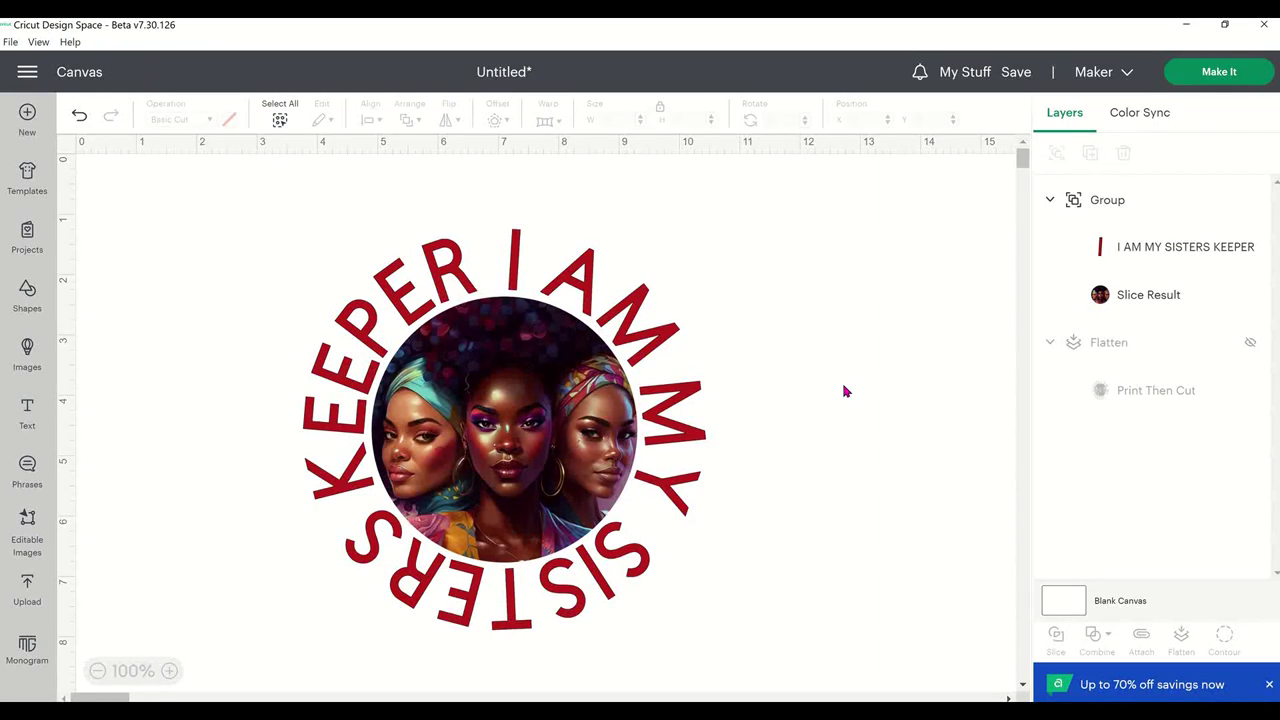
- Capture a rectangular screenshot of the whole circular design and switch to the recovered 5 X 7 GREETING CARDS presentation in PowerPoint
key(super+shift+s)
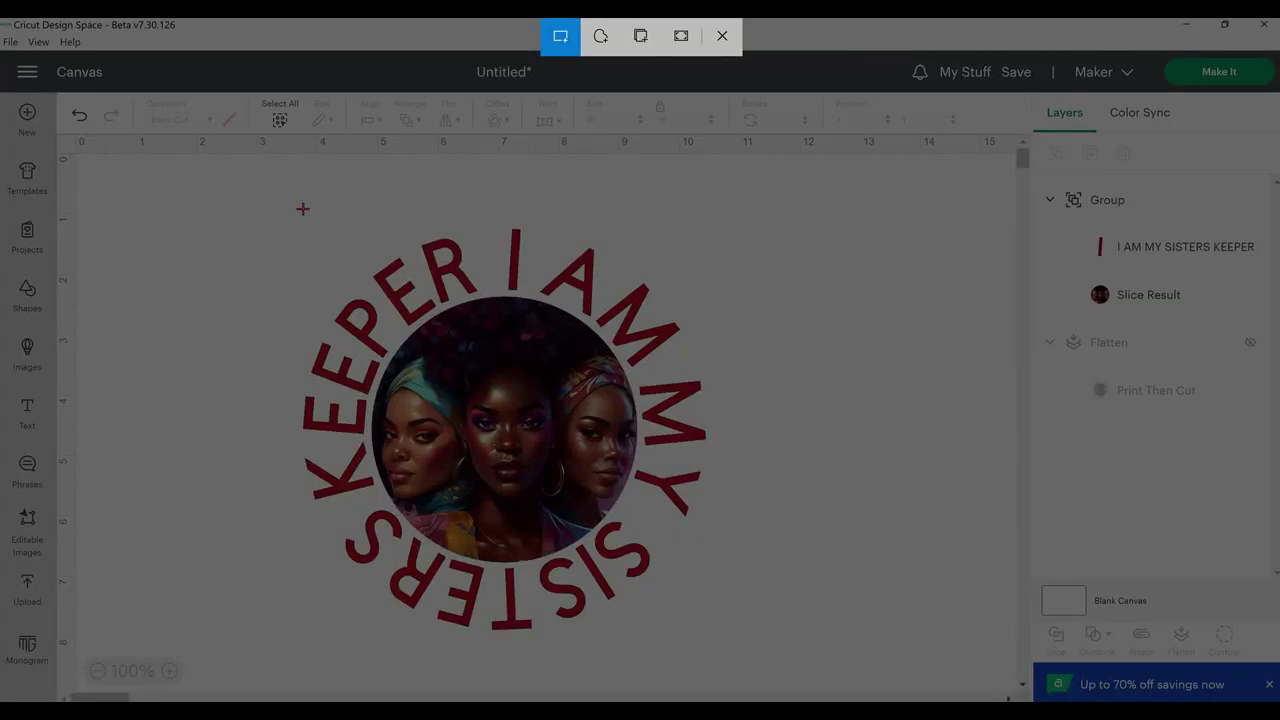
drag(284, 194, 739, 660)
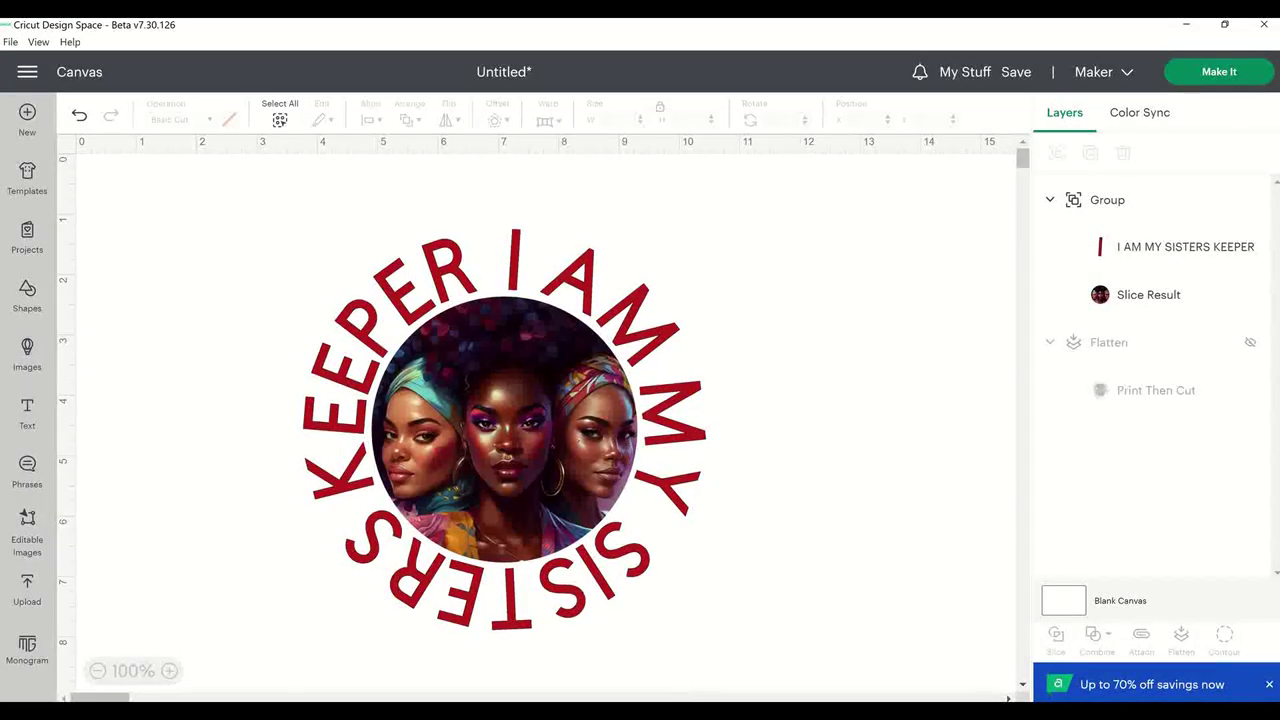
click(744, 700)
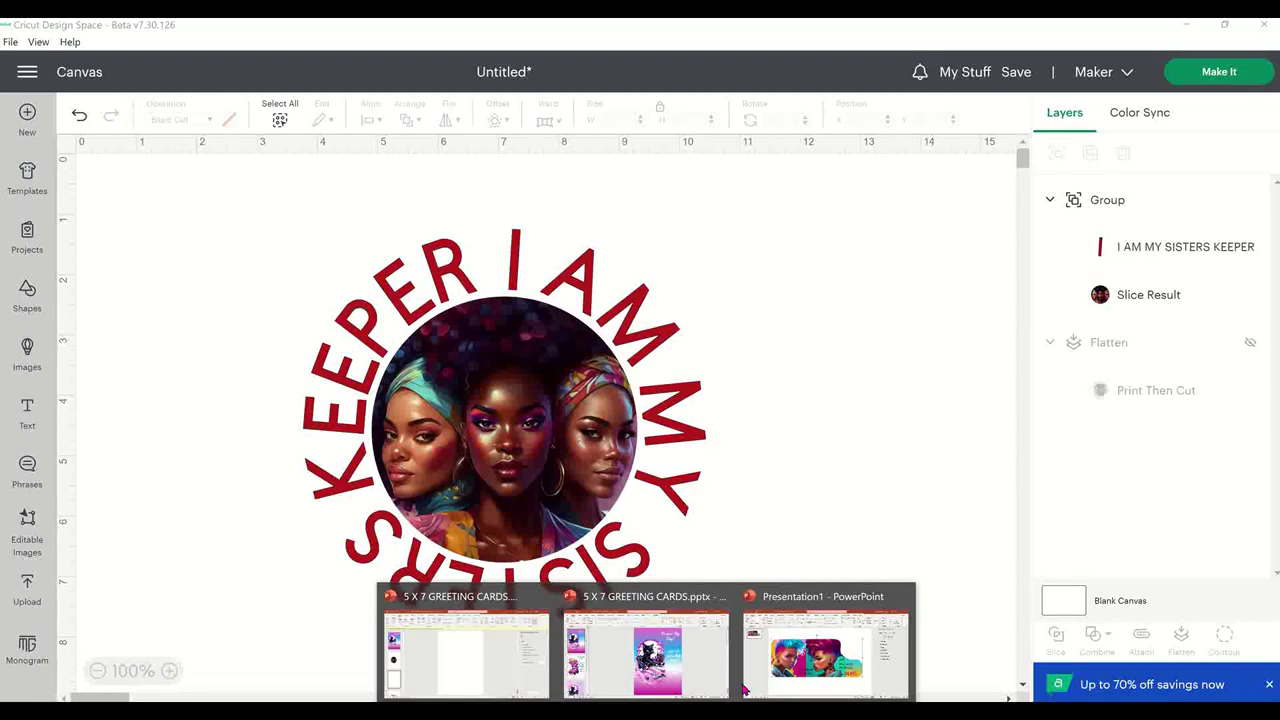
click(467, 655)
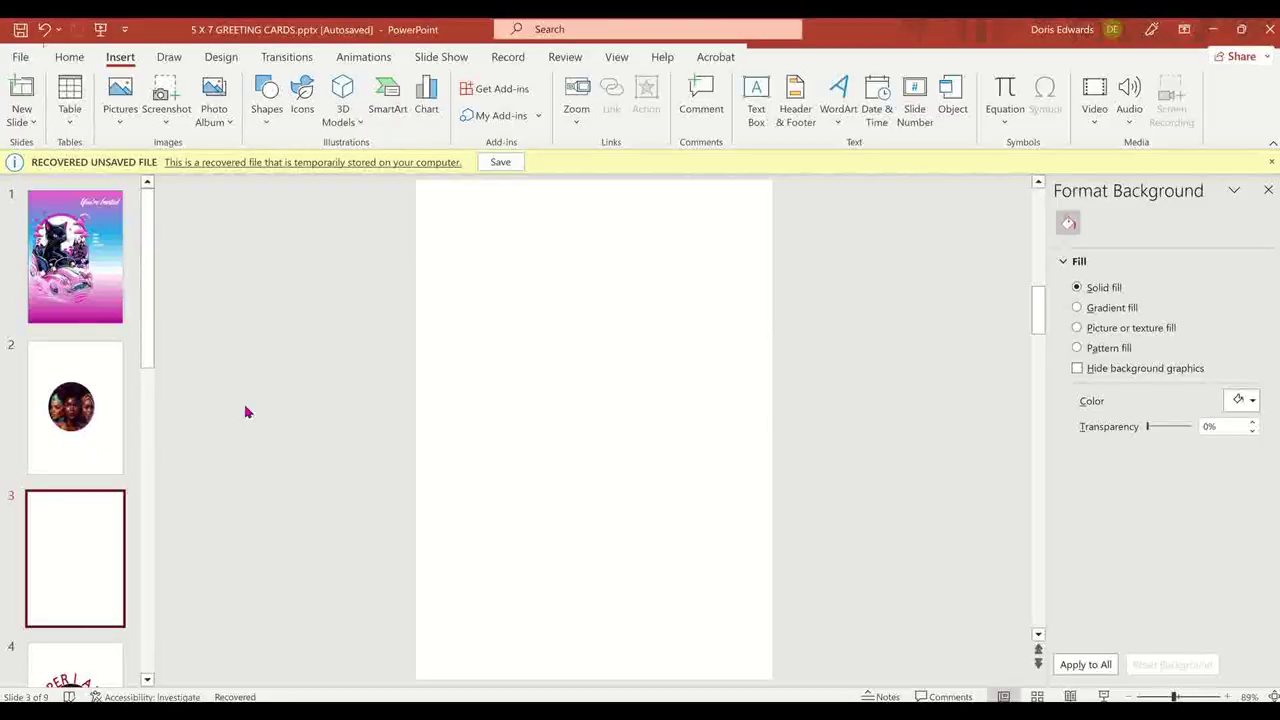
- Add a blank slide after slide 3 and set the slide size to 8.5 in wide by 11 in high with Ensure Fit
right_click(90, 553)
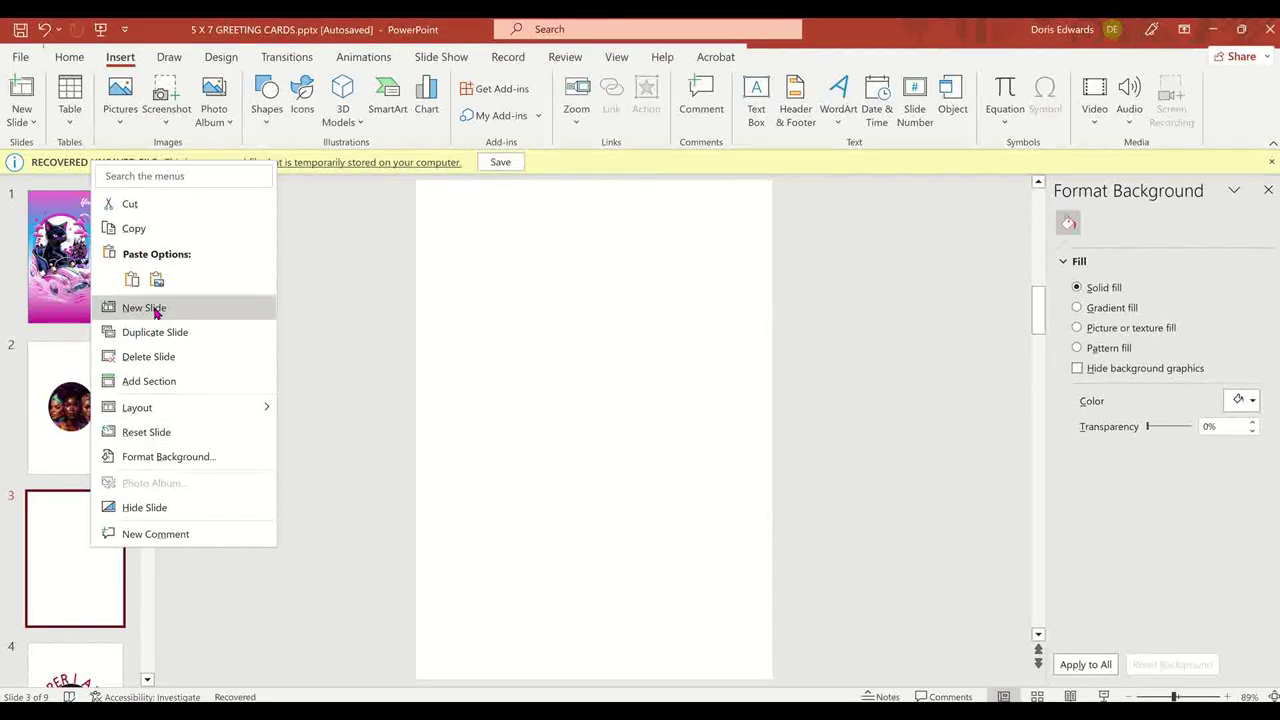
click(150, 307)
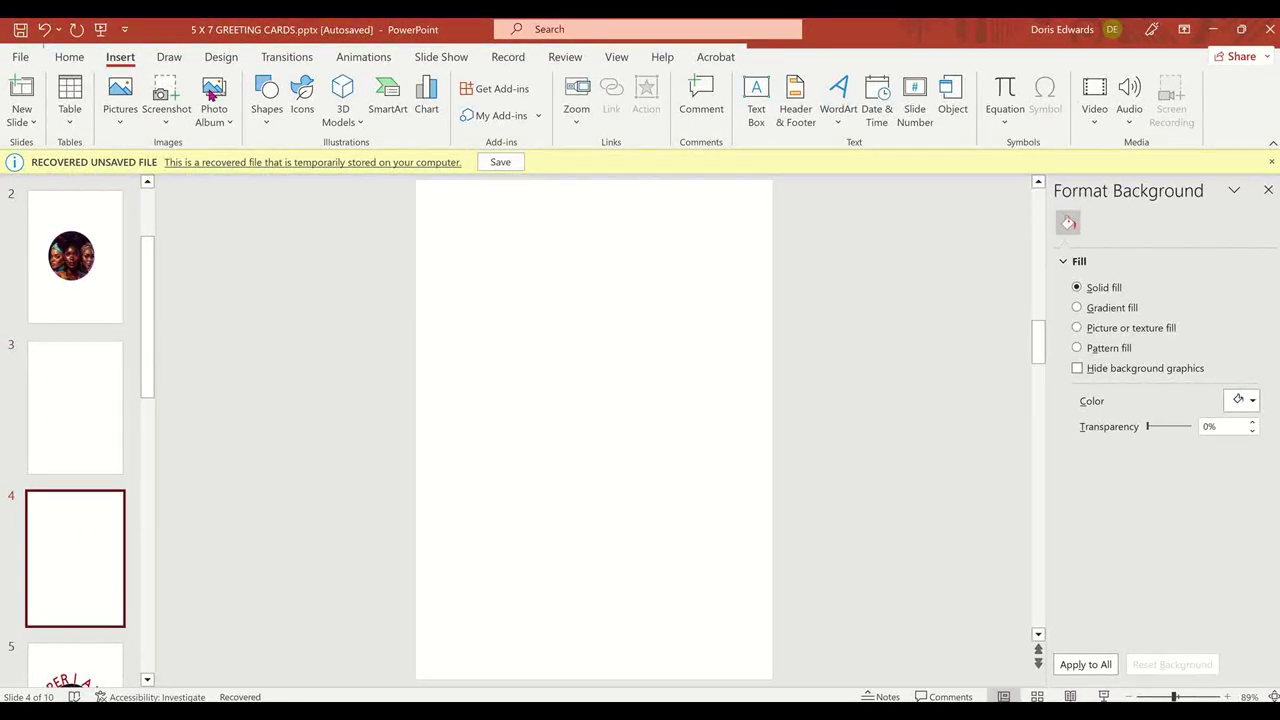
click(221, 57)
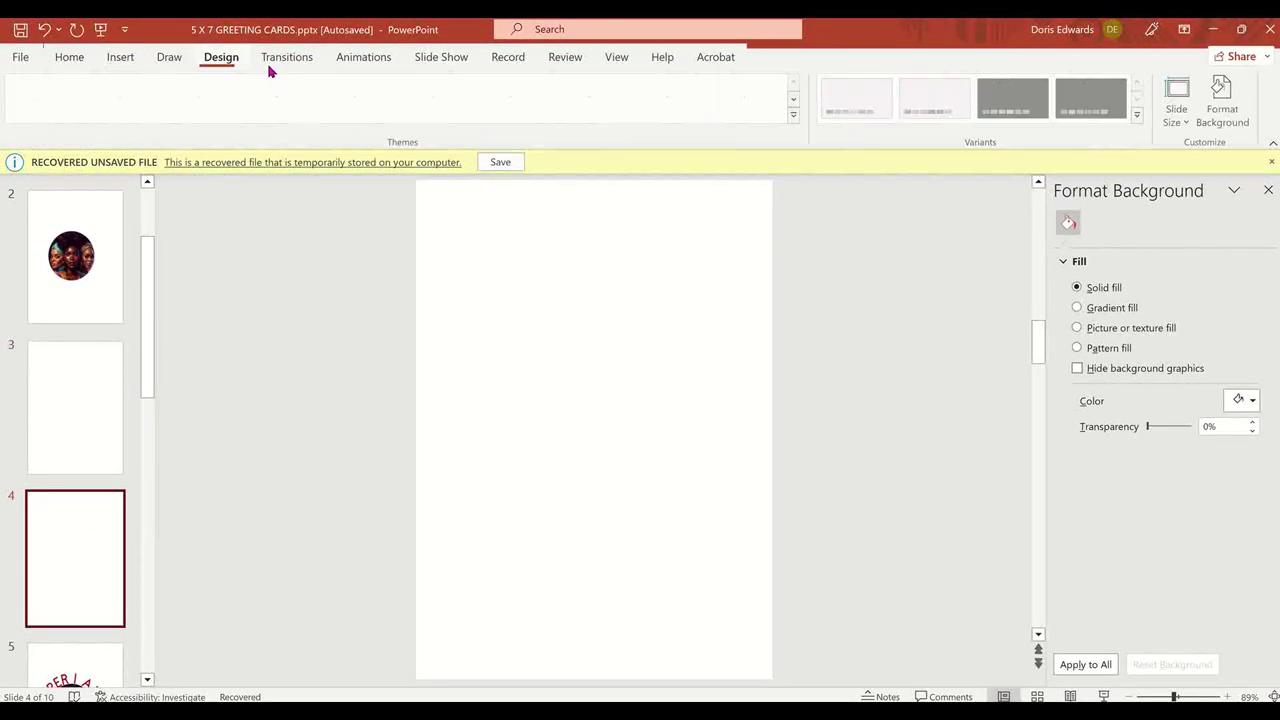
click(1184, 120)
click(1203, 228)
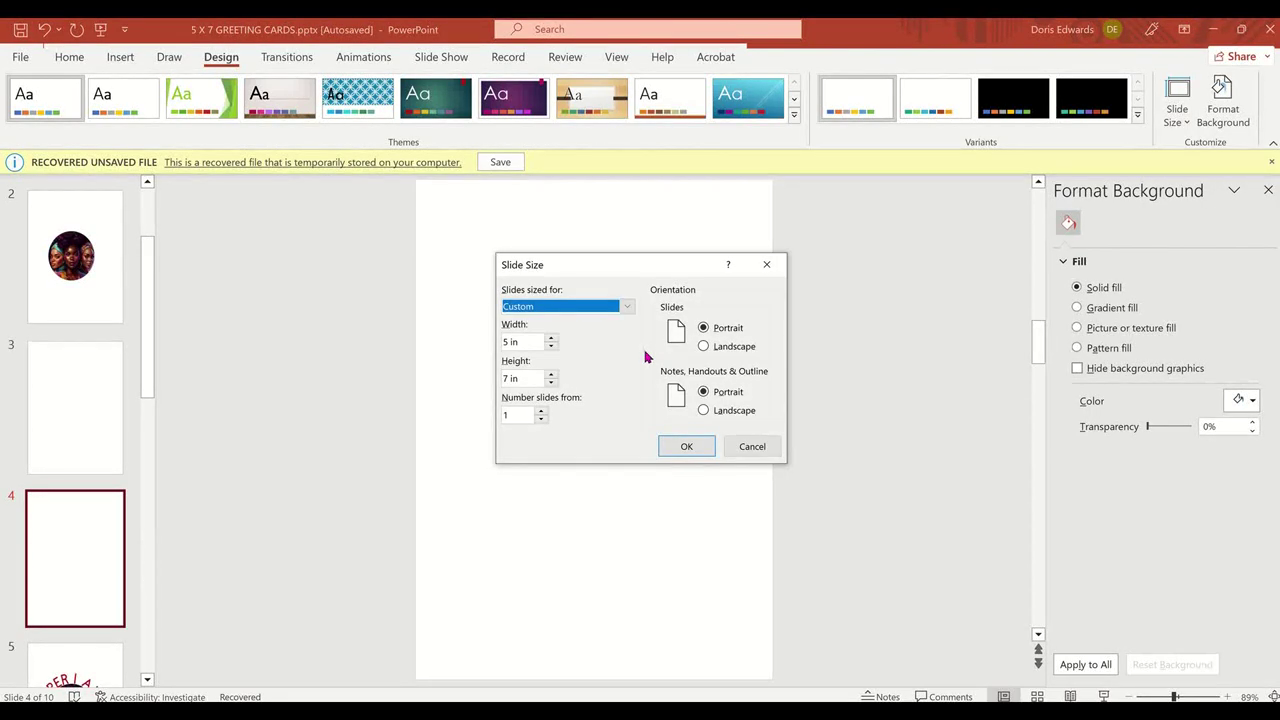
drag(527, 339, 437, 334)
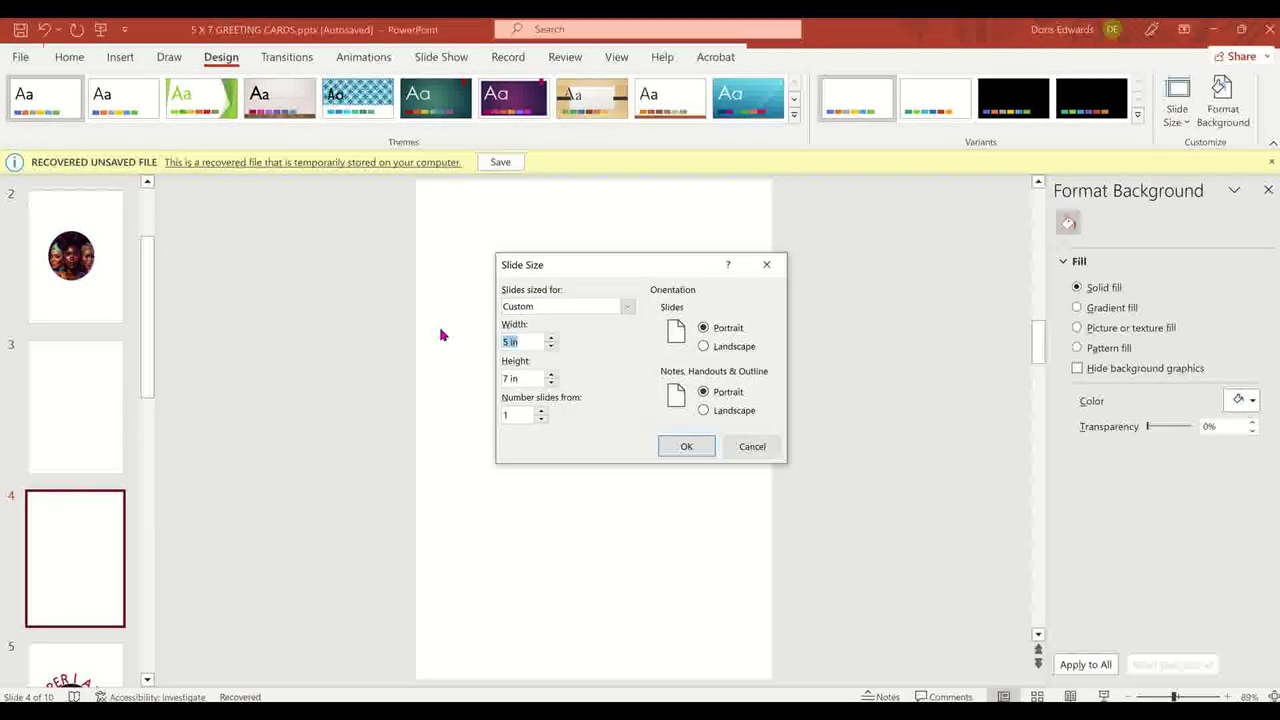
text(8.5)
key(Tab)
text(11)
click(686, 446)
click(776, 398)
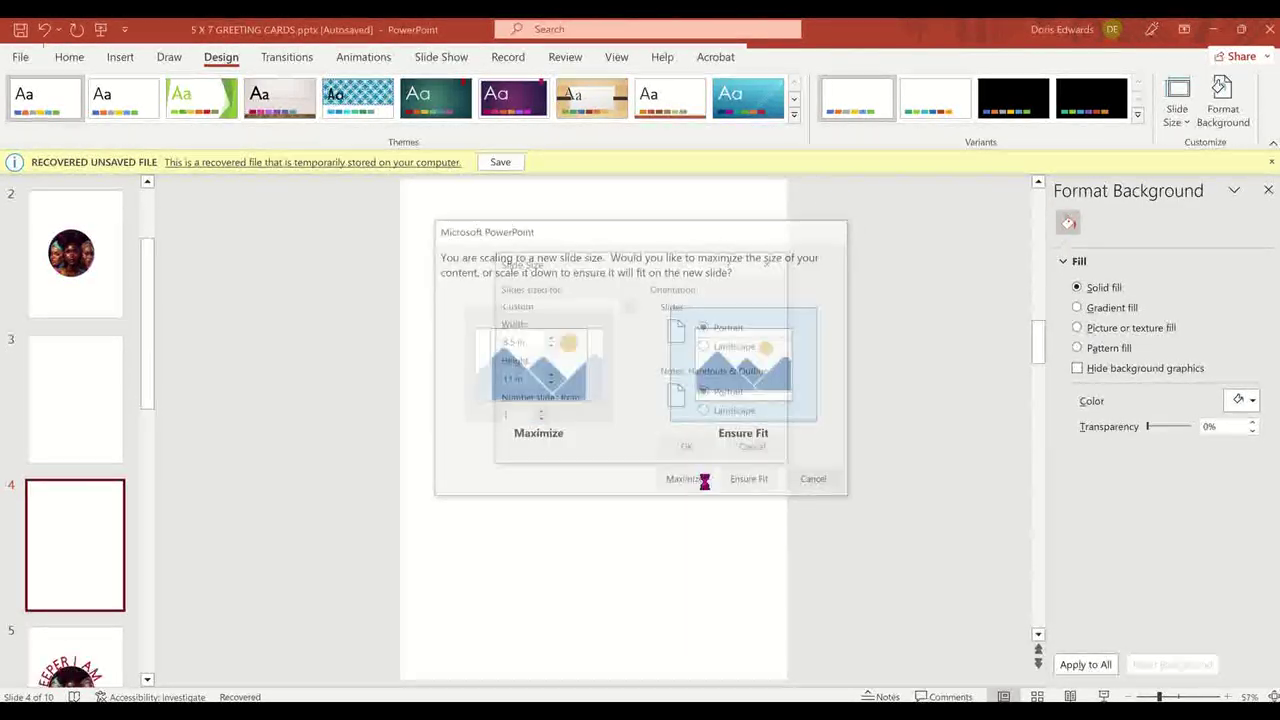
- Paste the captured circular design onto the blank slide 4
right_click(486, 240)
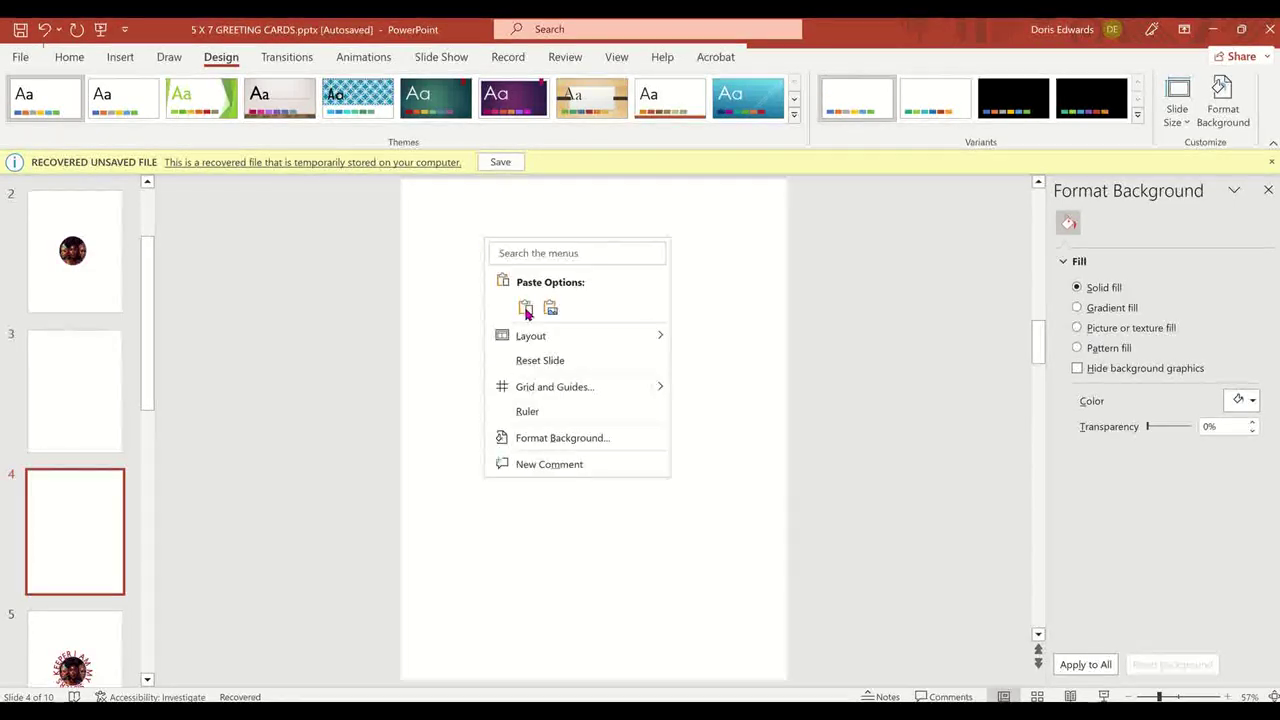
click(721, 368)
key(ctrl+v)
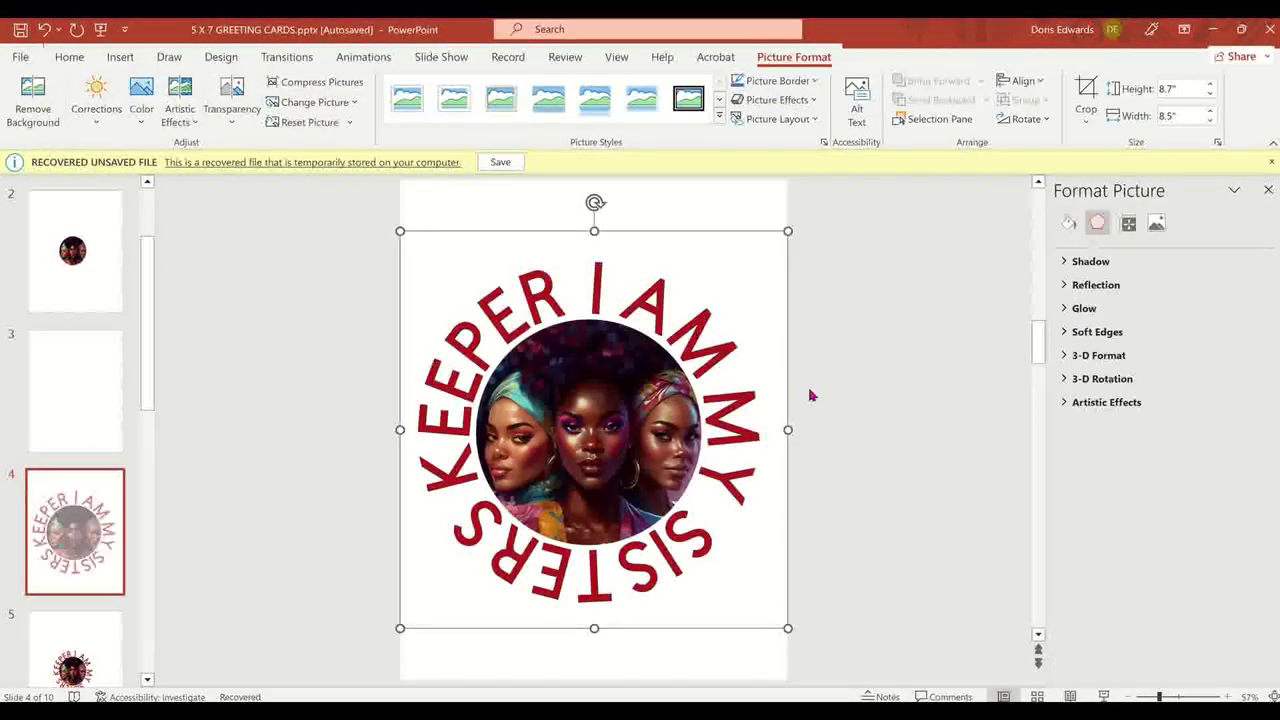
click(826, 377)
- Crop all four sides of the pasted picture close to the lettering, to about 7.68 in high by 7.72 in wide
click(688, 343)
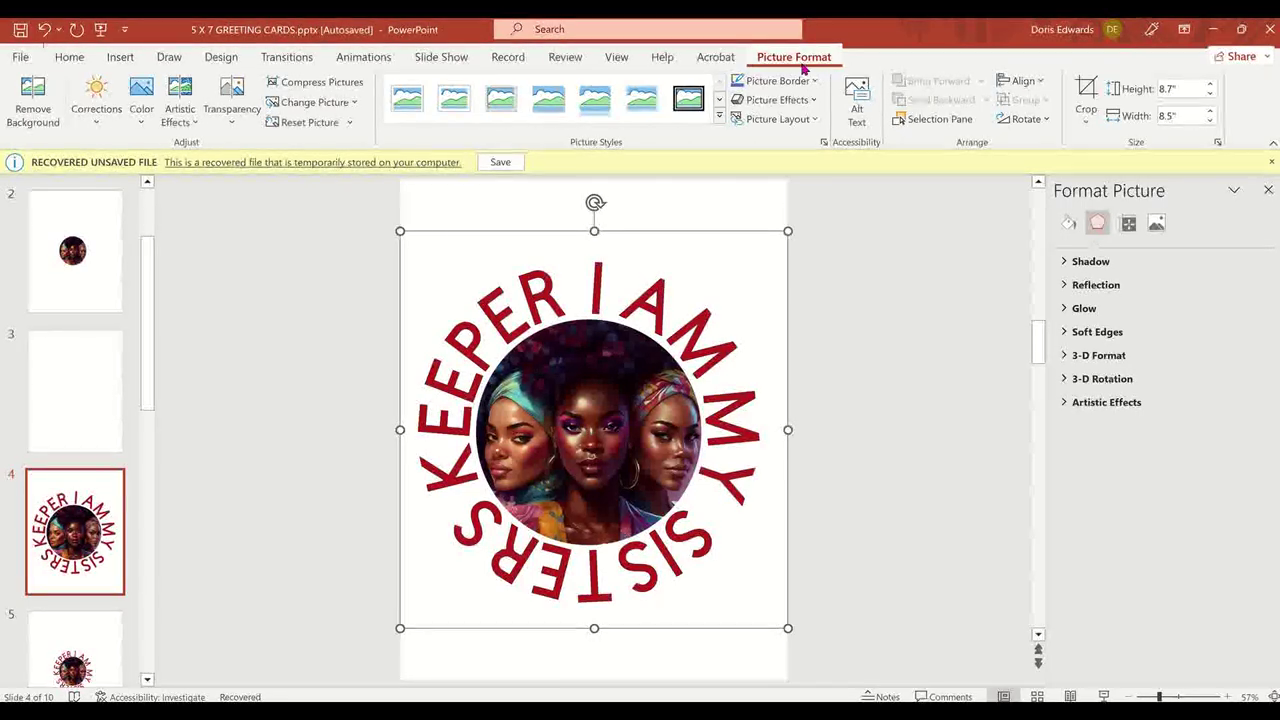
click(1087, 124)
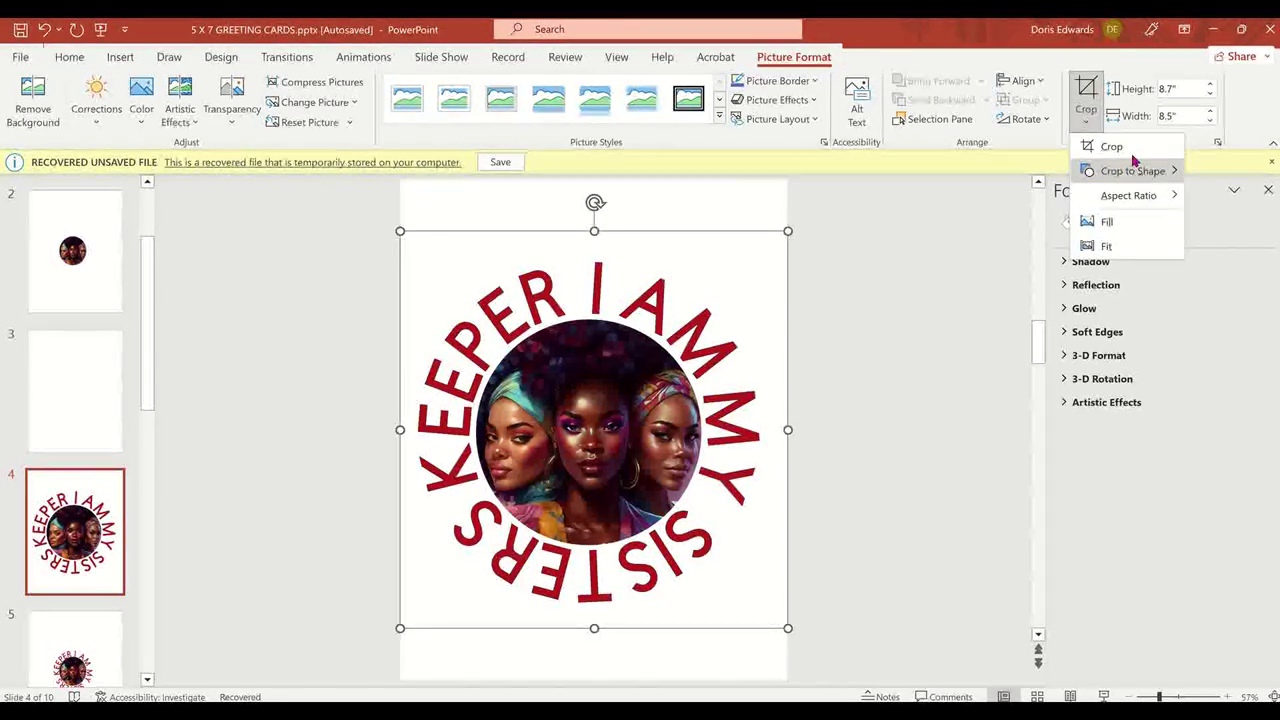
click(1137, 148)
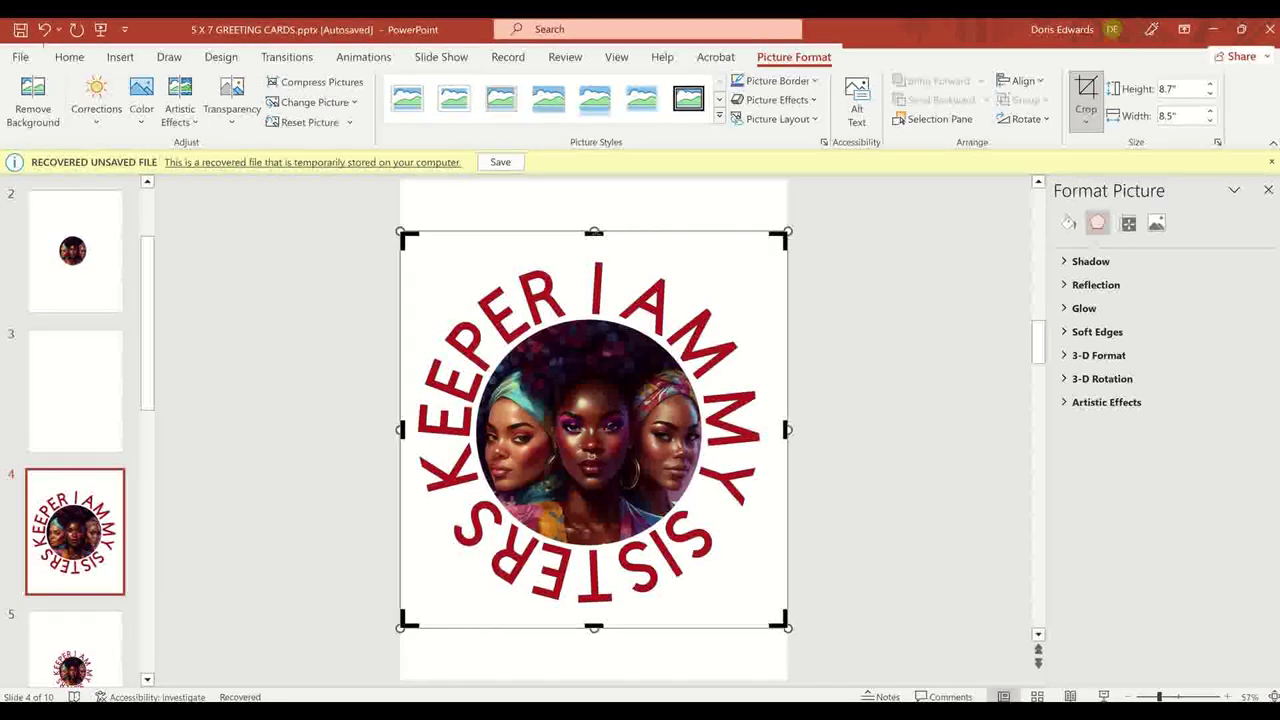
drag(594, 232, 603, 263)
drag(786, 440, 763, 443)
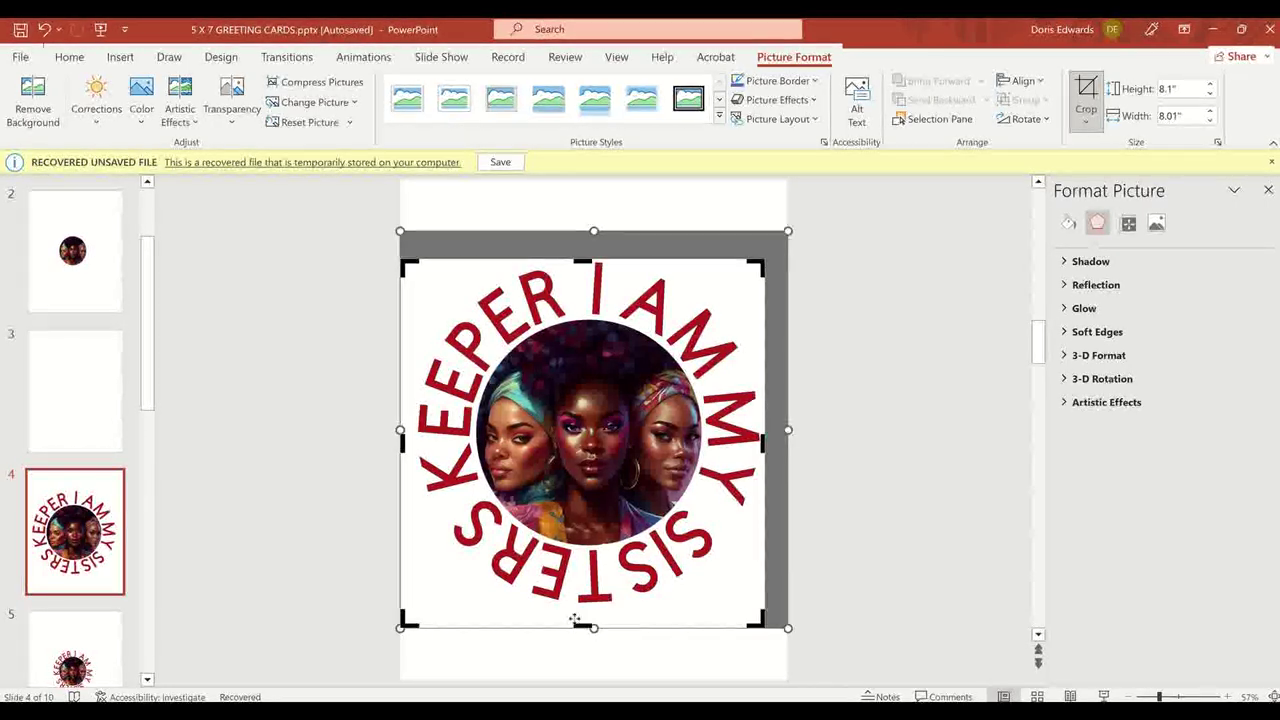
drag(583, 626, 581, 608)
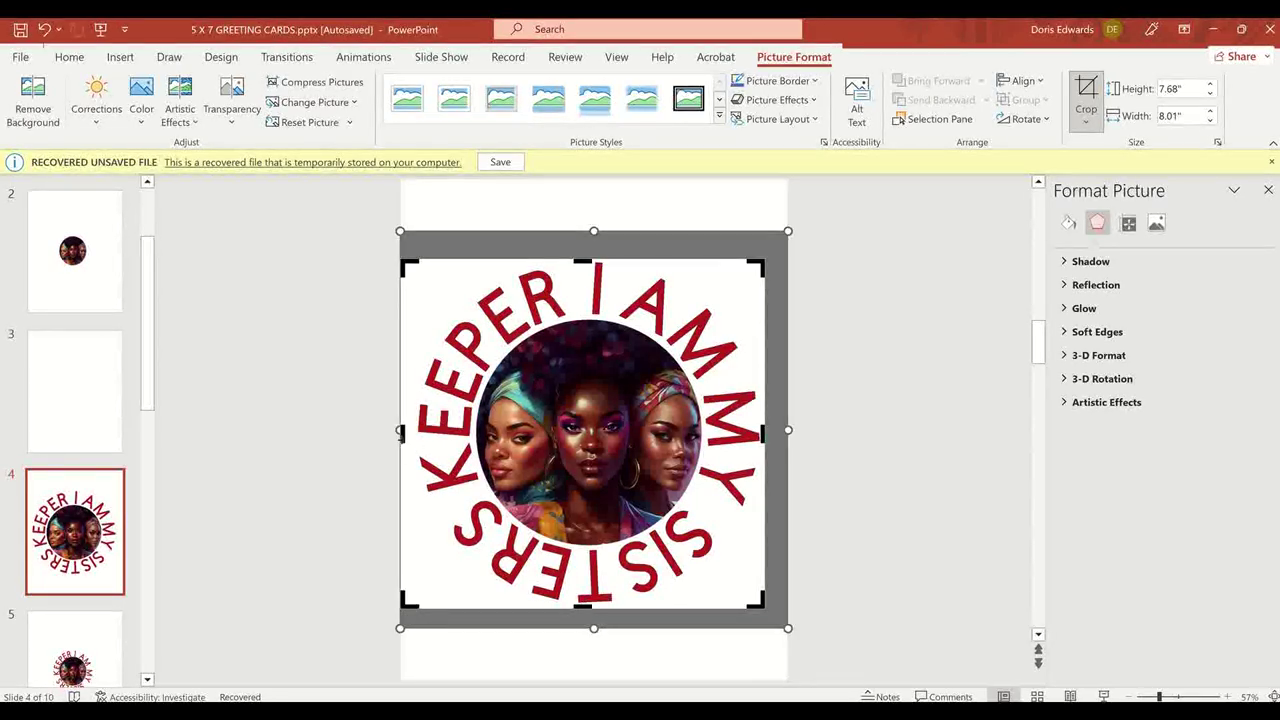
drag(402, 432, 414, 434)
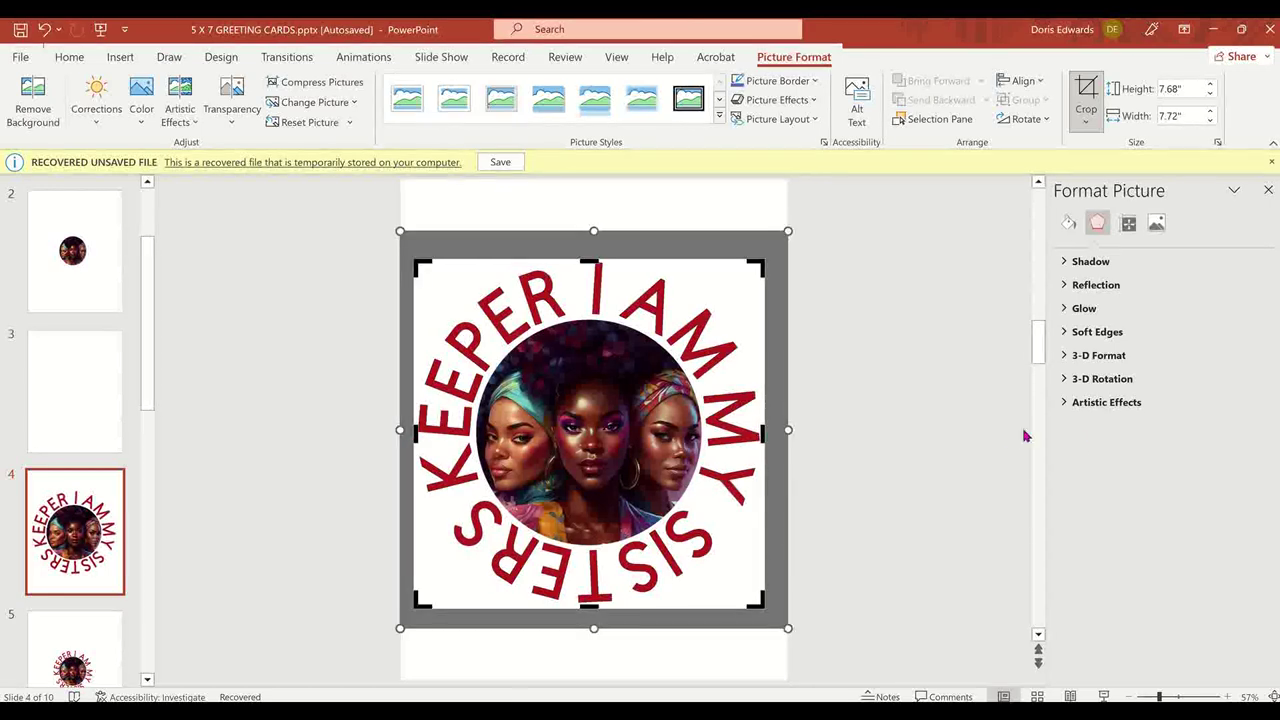